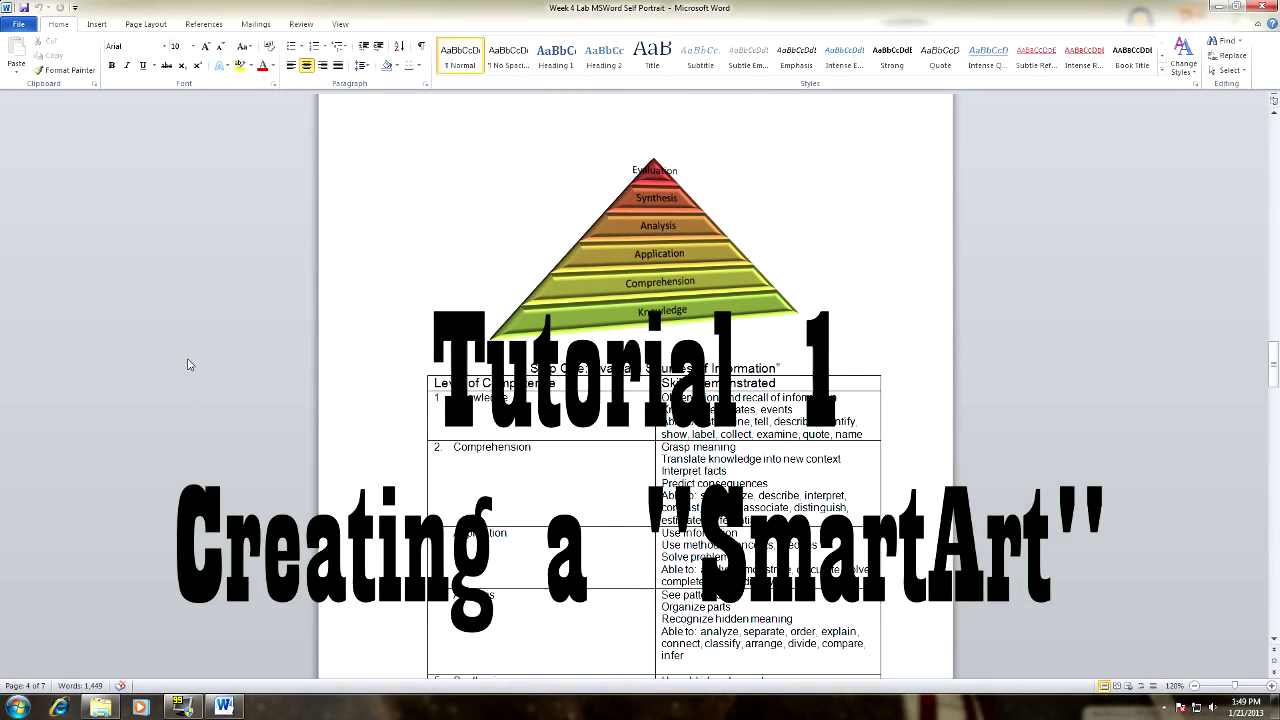
Create a new blank document from File > New.
left_click(18, 23)
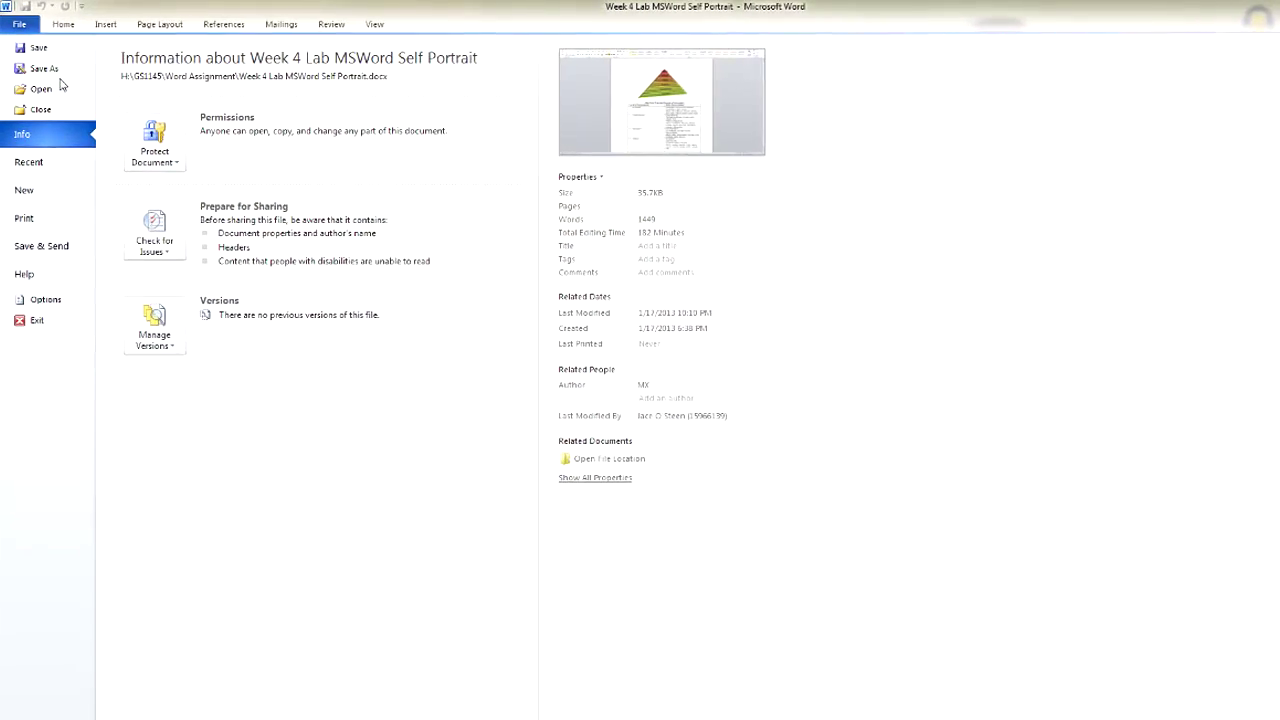
left_click(35, 189)
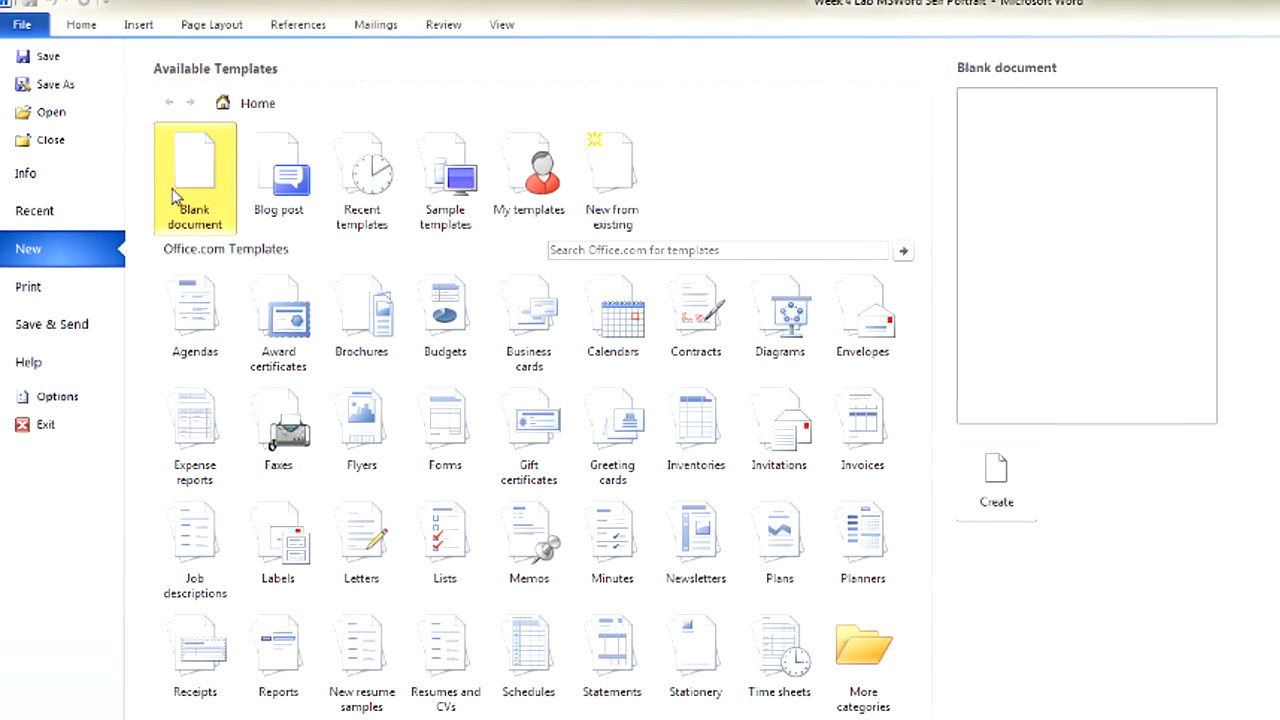
double_click(172, 196)
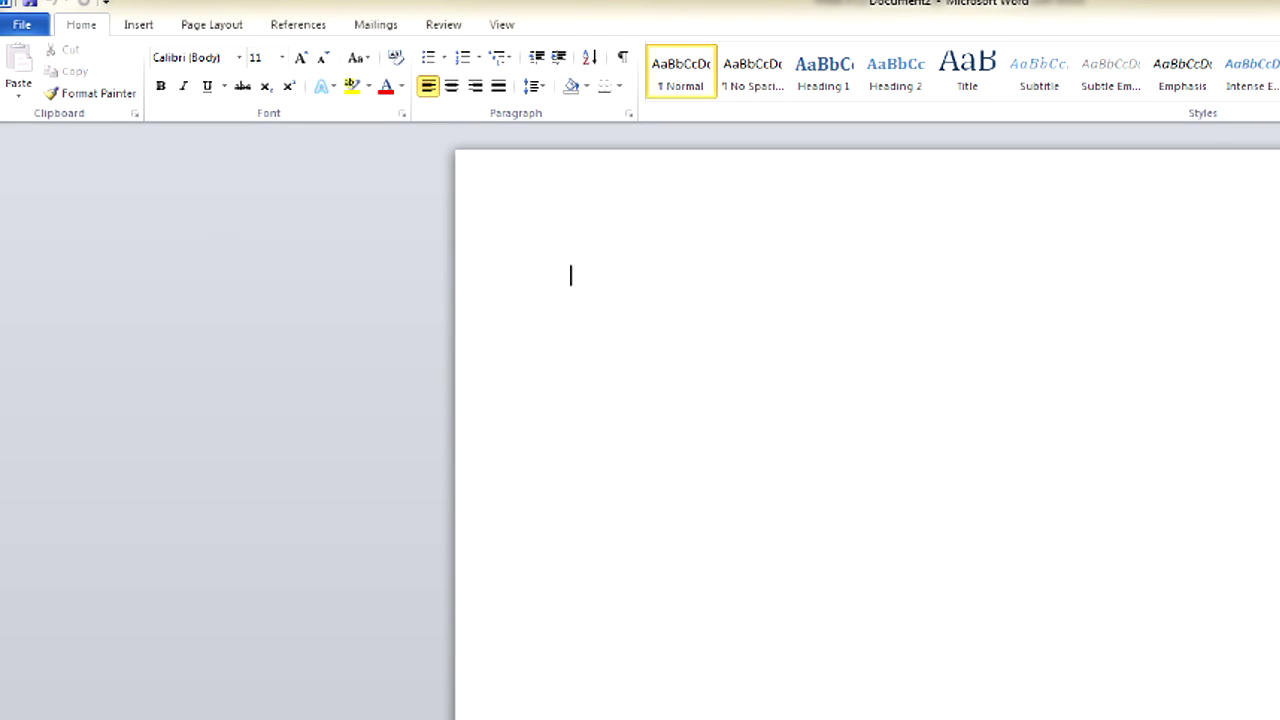
Right-align the student's name, 1/21/13 and GS1145 on separate lines, then add a centred line below.
left_click(475, 86)
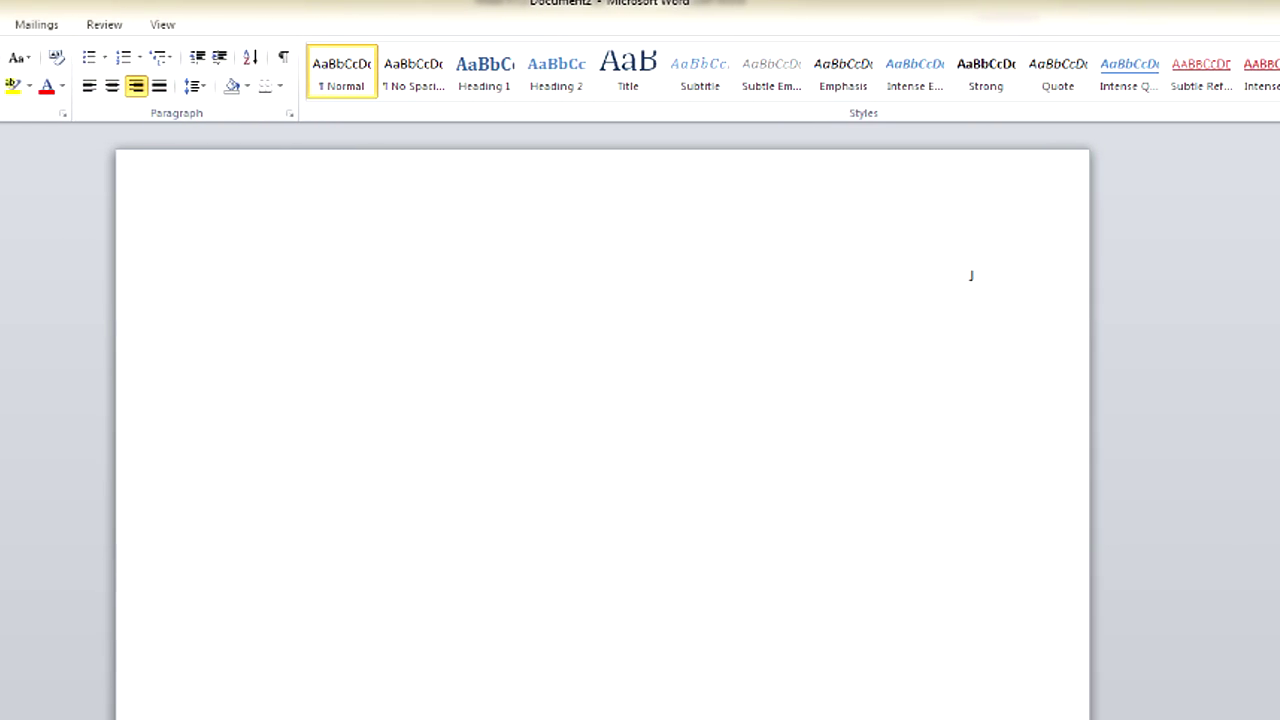
type("Jason Smith 1/21/13 GS")
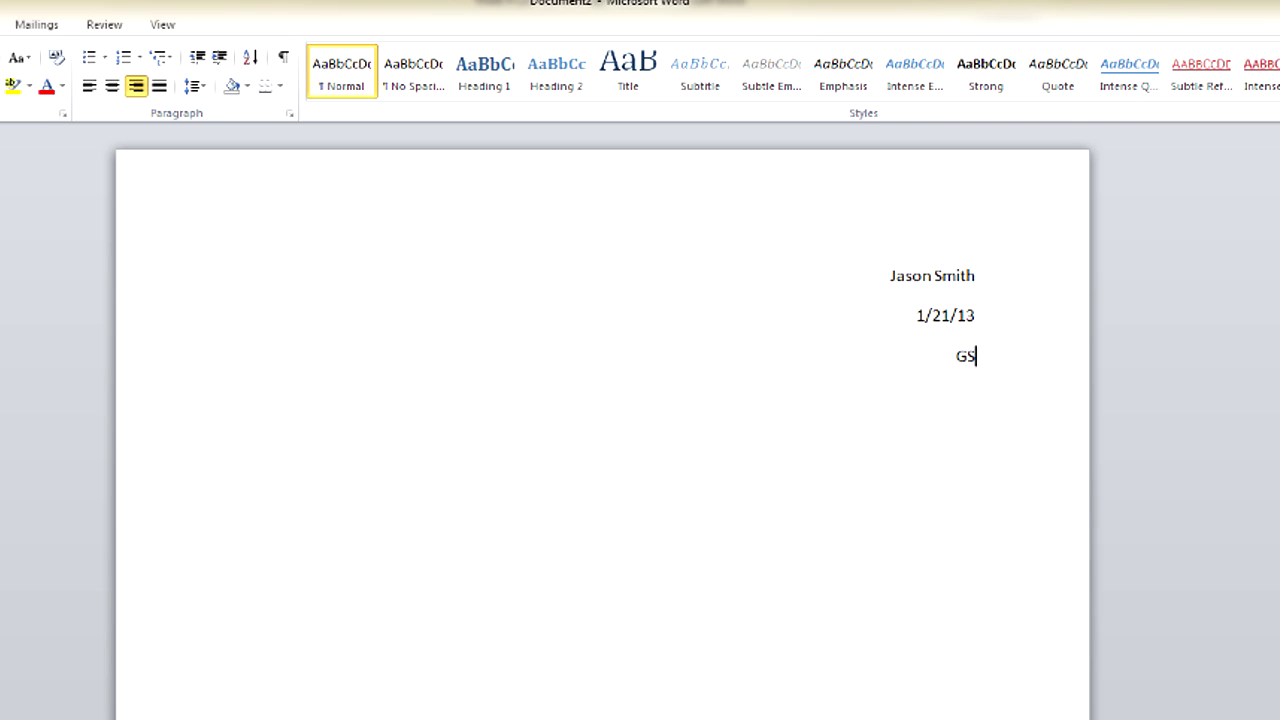
type("1145")
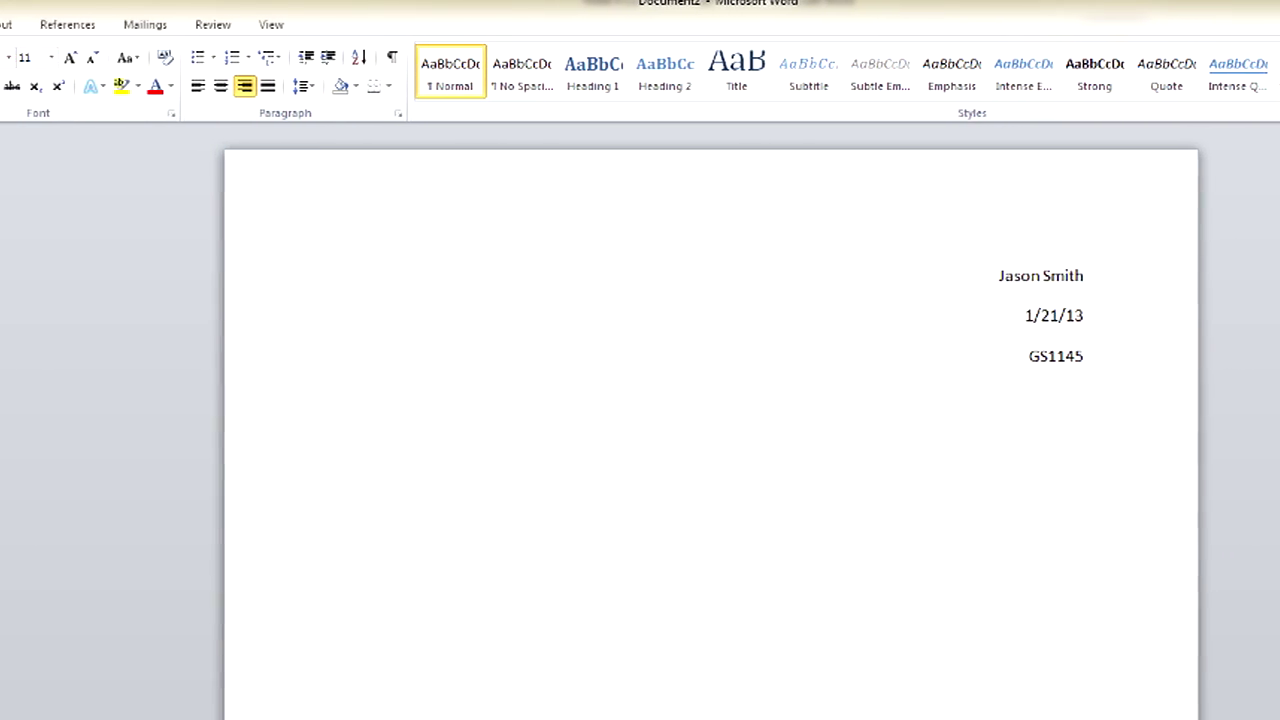
key("Return")
key("Return")
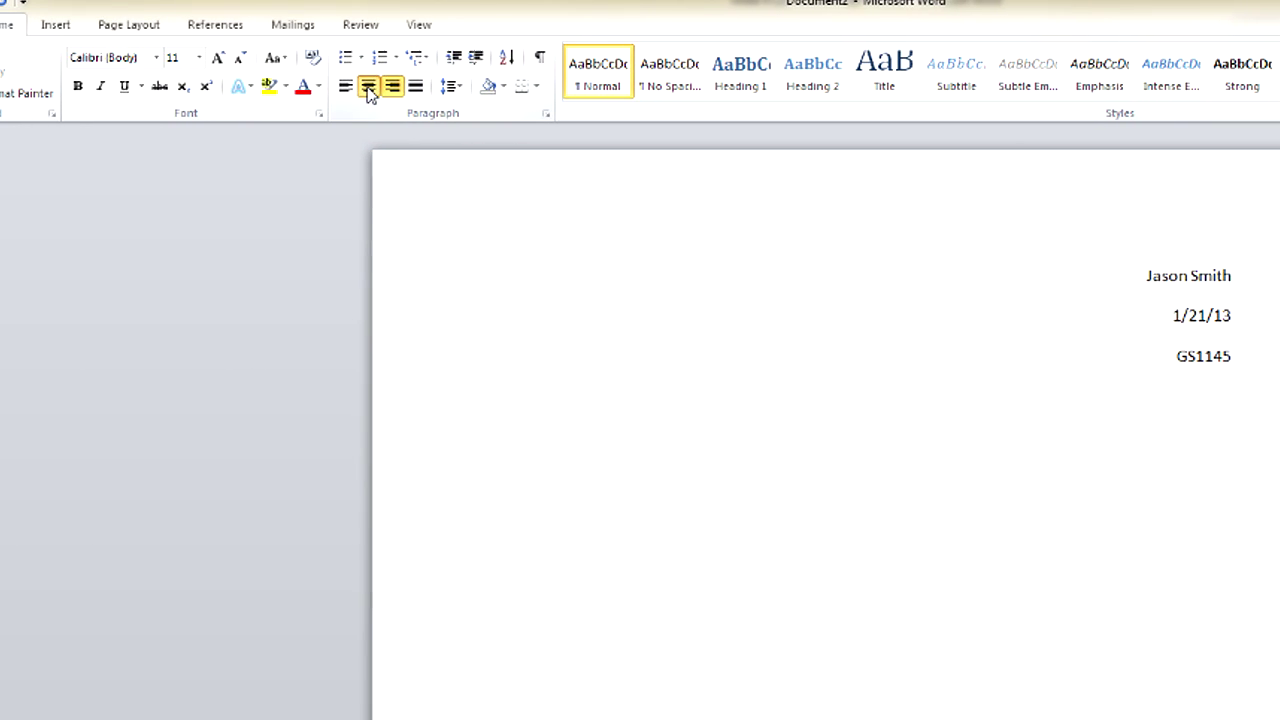
left_click(368, 90)
left_click(57, 26)
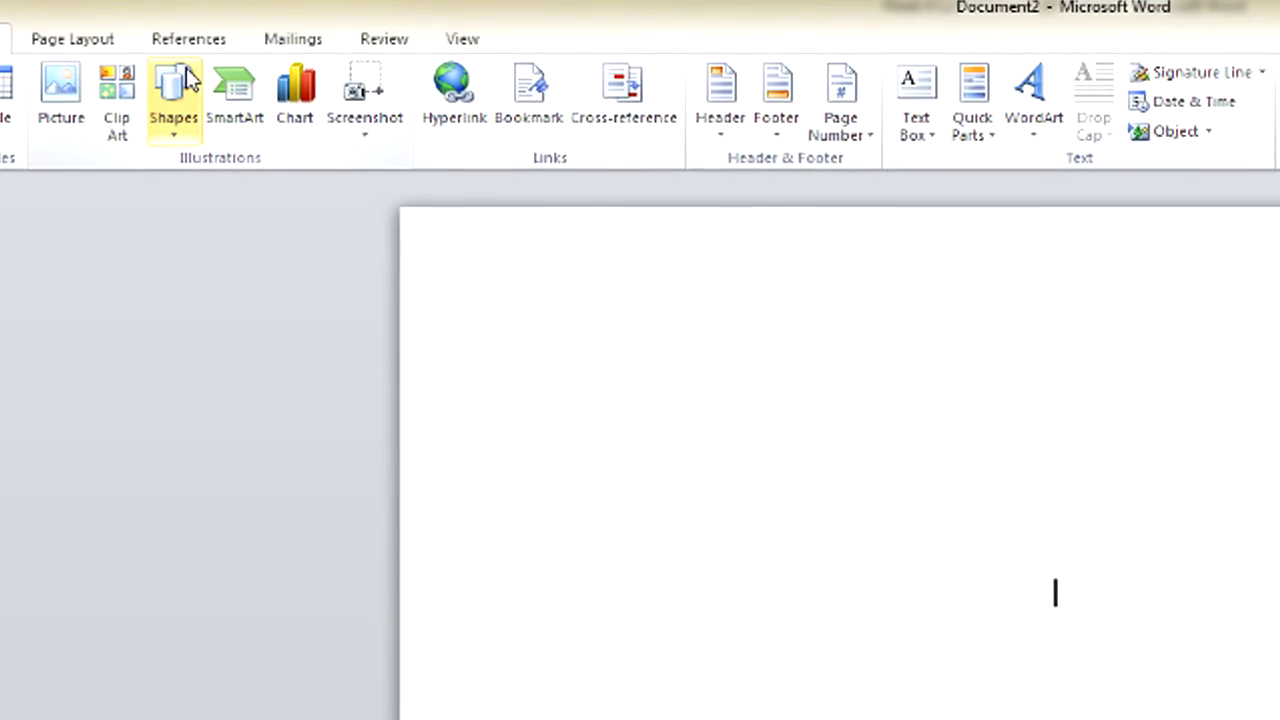
Choose the Basic Pyramid layout from the SmartArt Pyramid category.
left_click(233, 95)
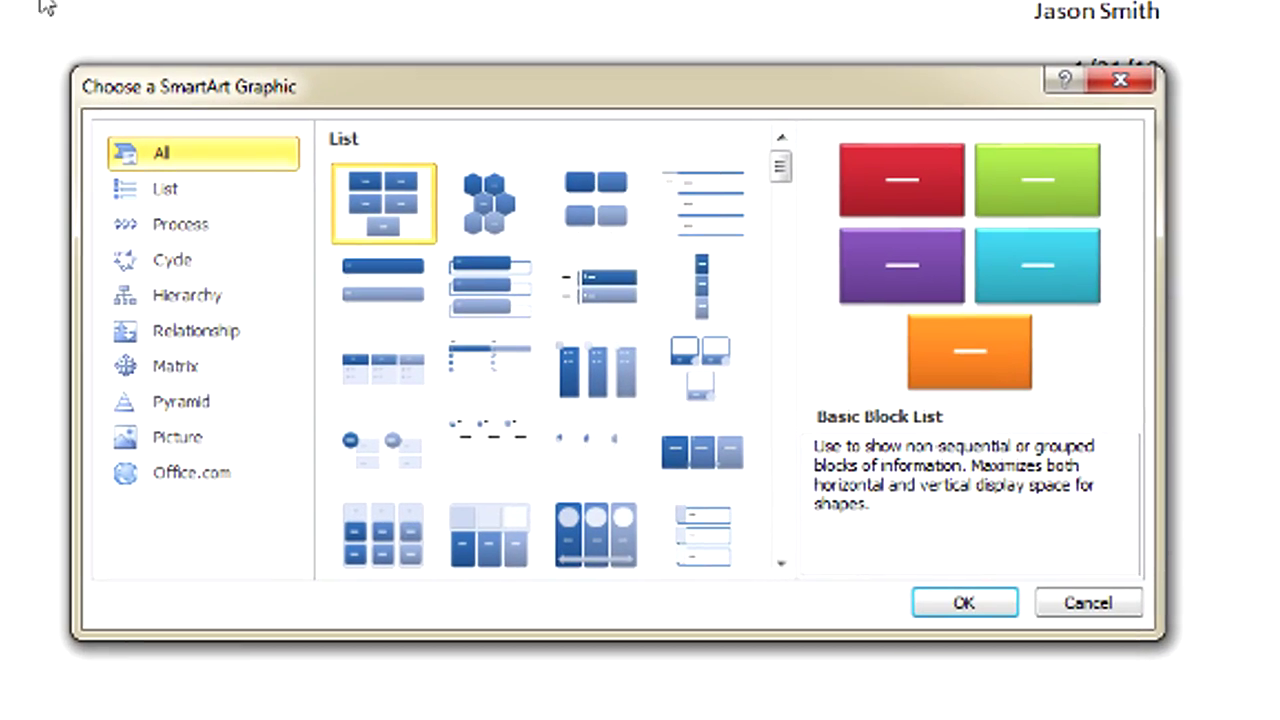
left_click_drag(215, 88, 248, 112)
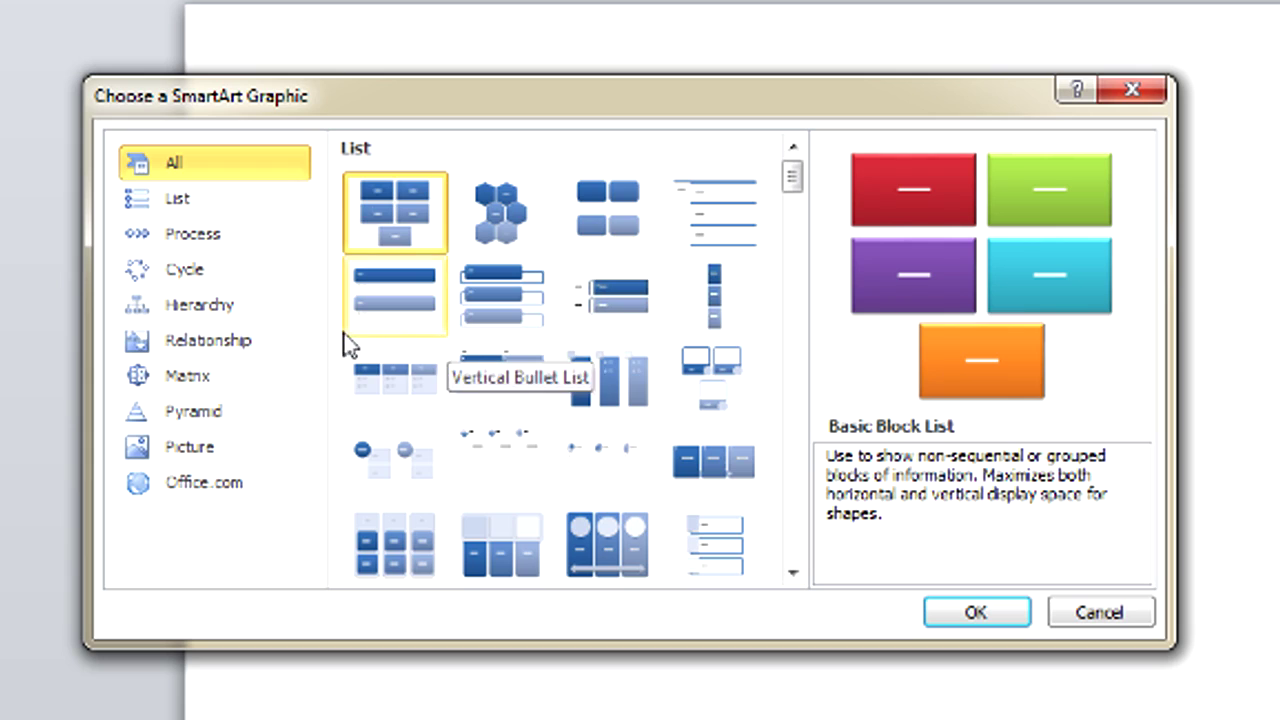
left_click(197, 424)
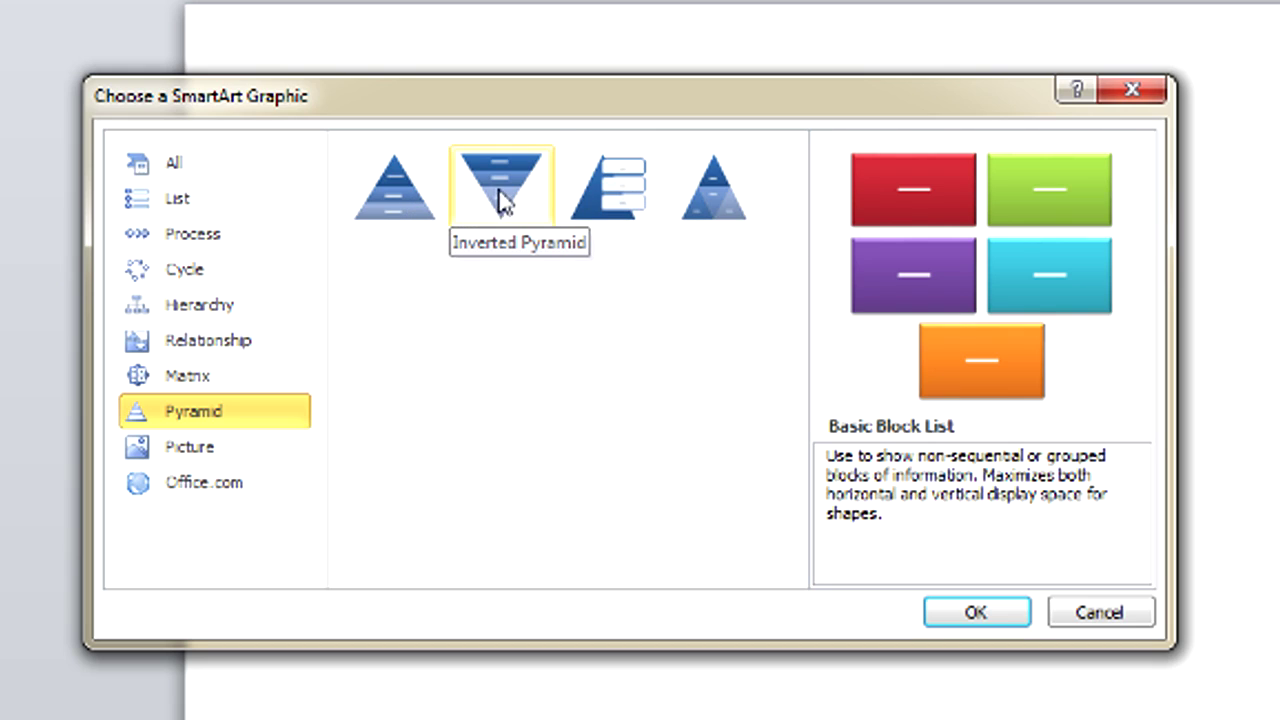
left_click(705, 203)
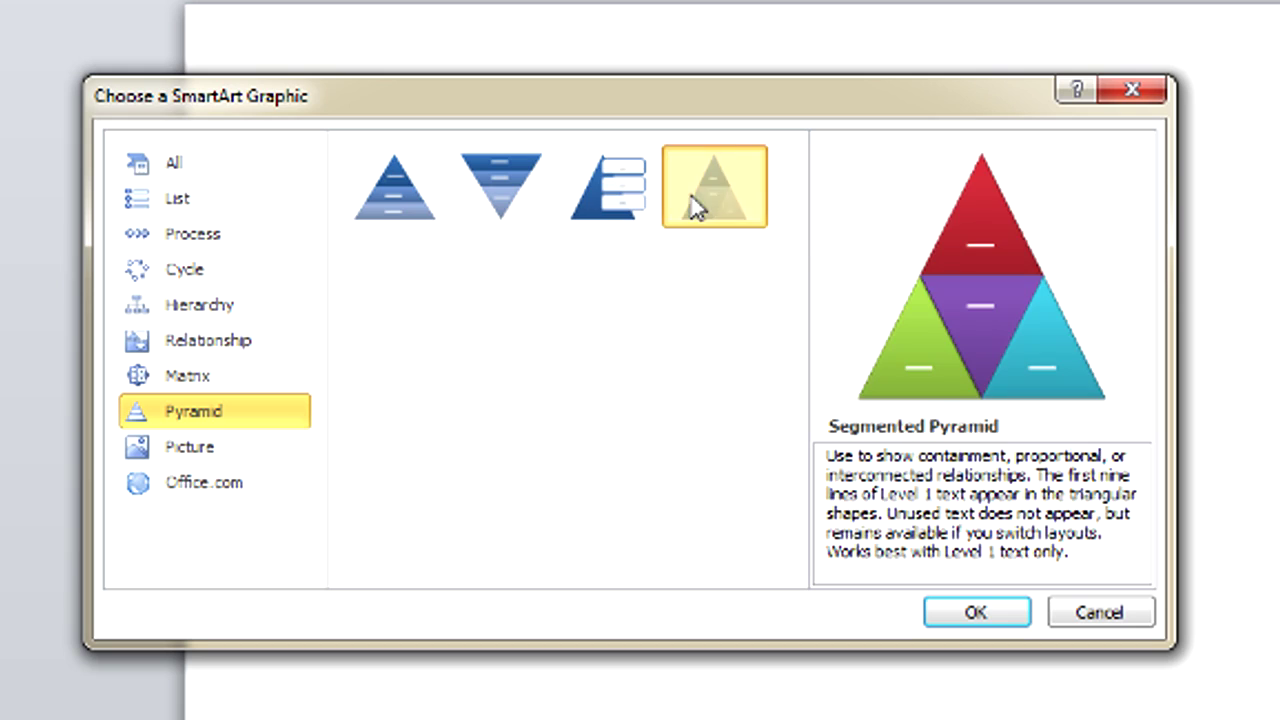
left_click(610, 212)
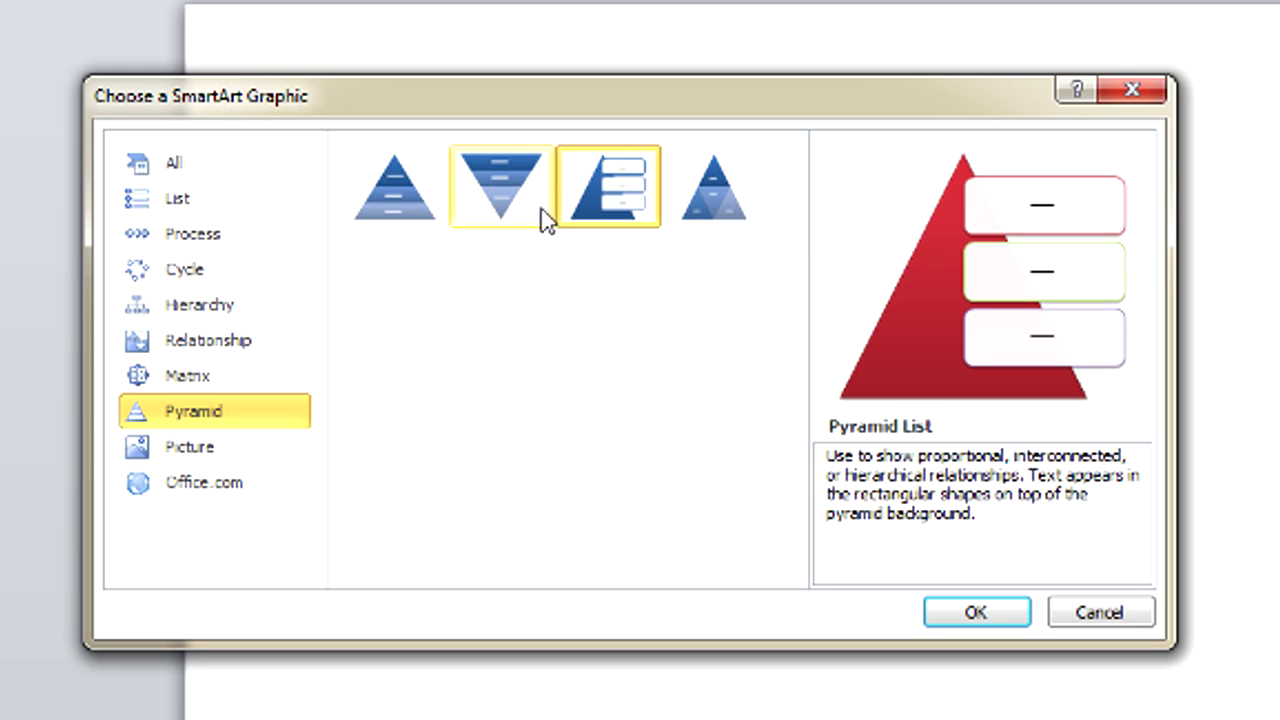
left_click(512, 215)
left_click(428, 225)
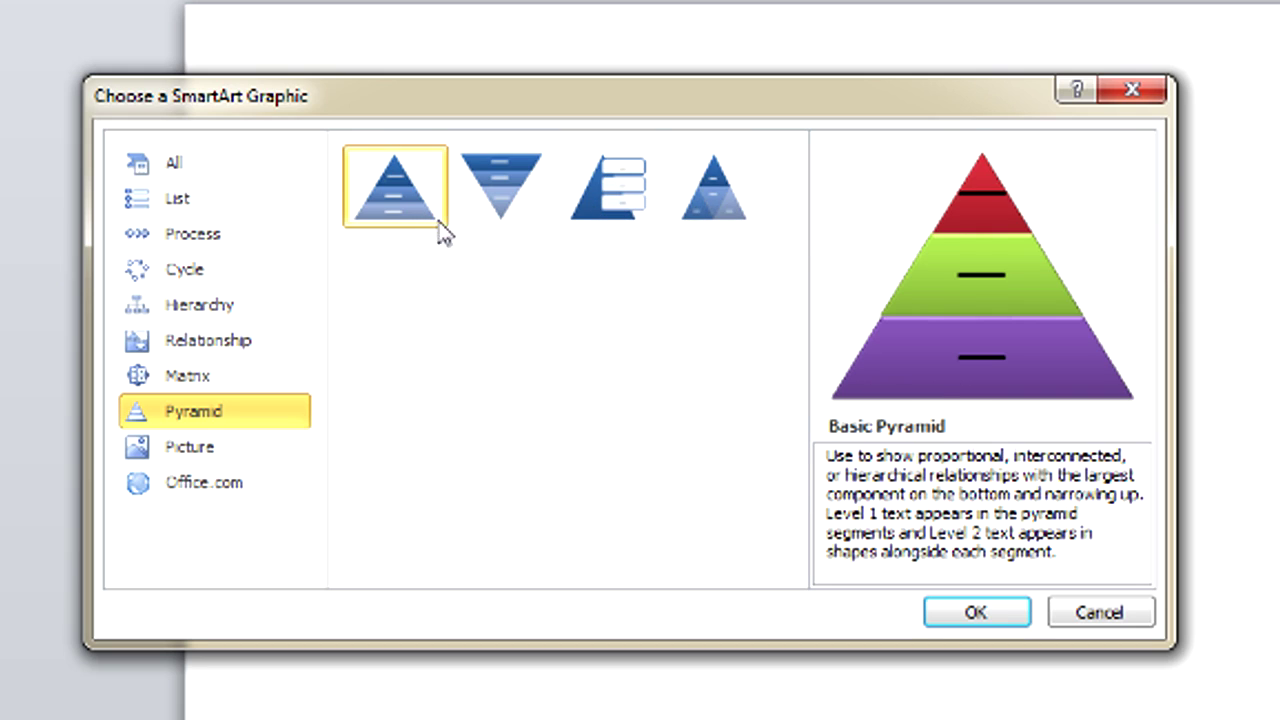
Insert the Basic Pyramid and add placeholder tiers labelled 'Test' and 'test'.
left_click(978, 608)
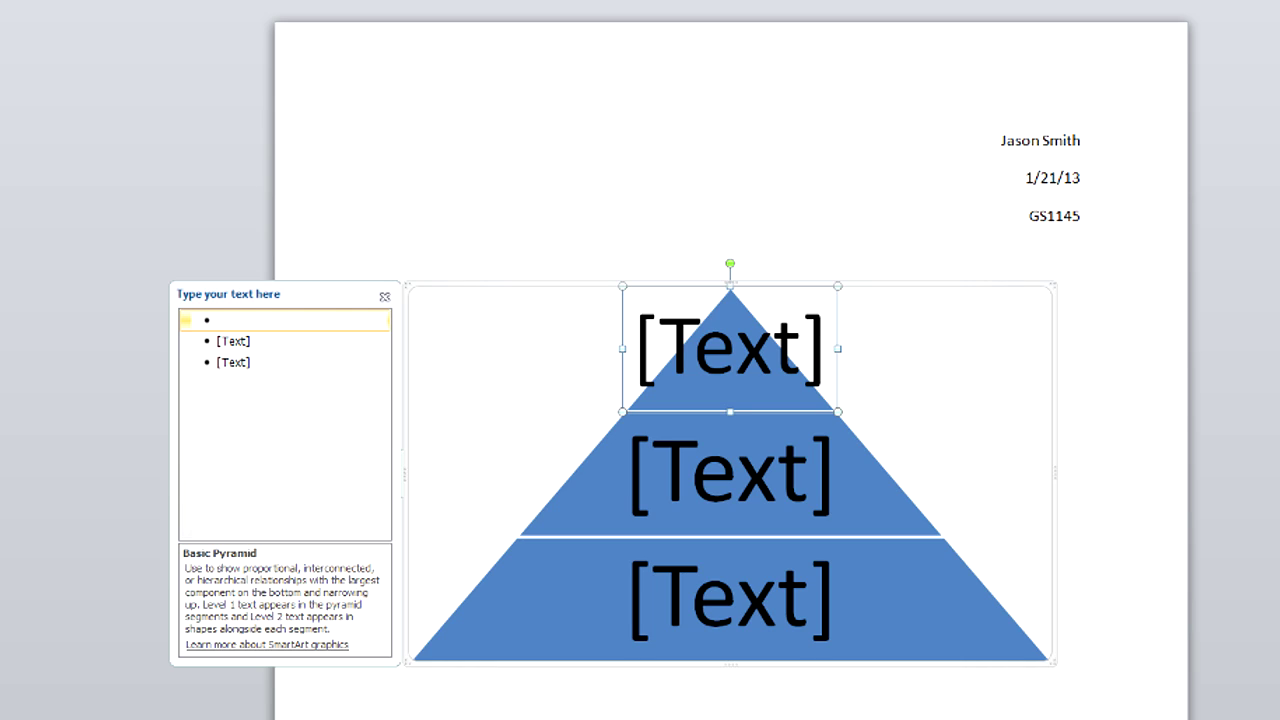
type("Test")
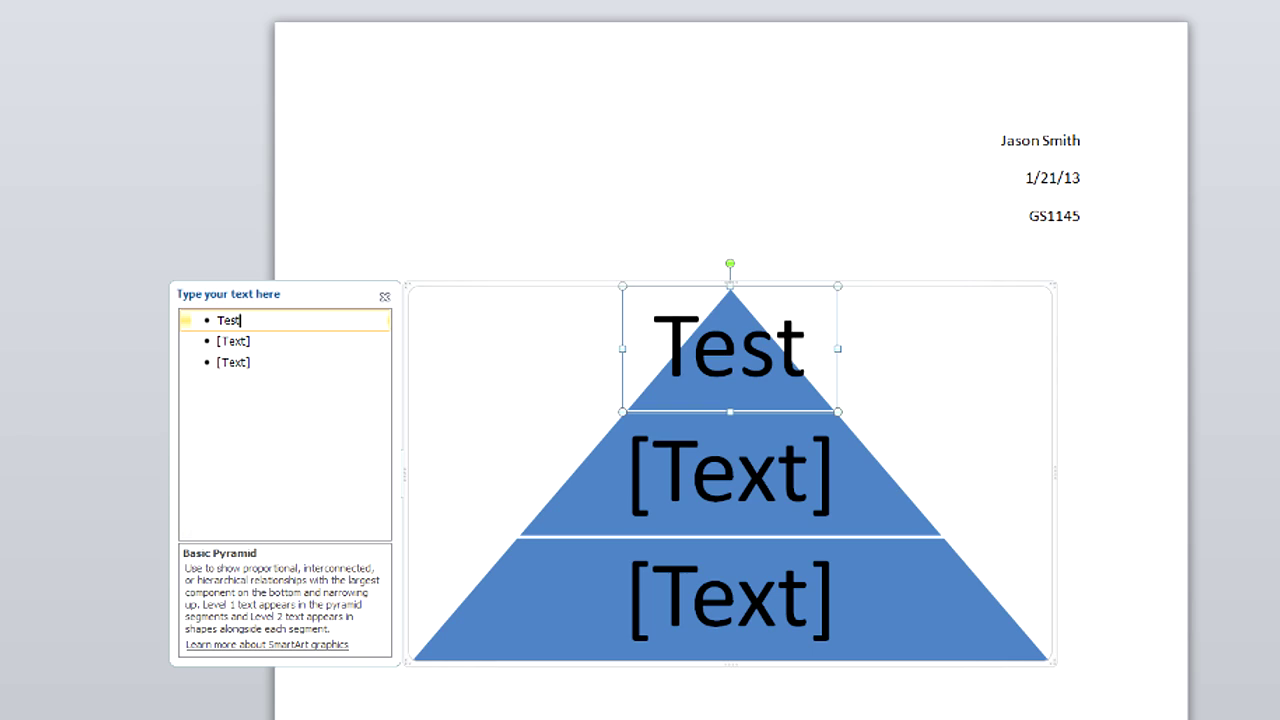
key("Return")
type("test")
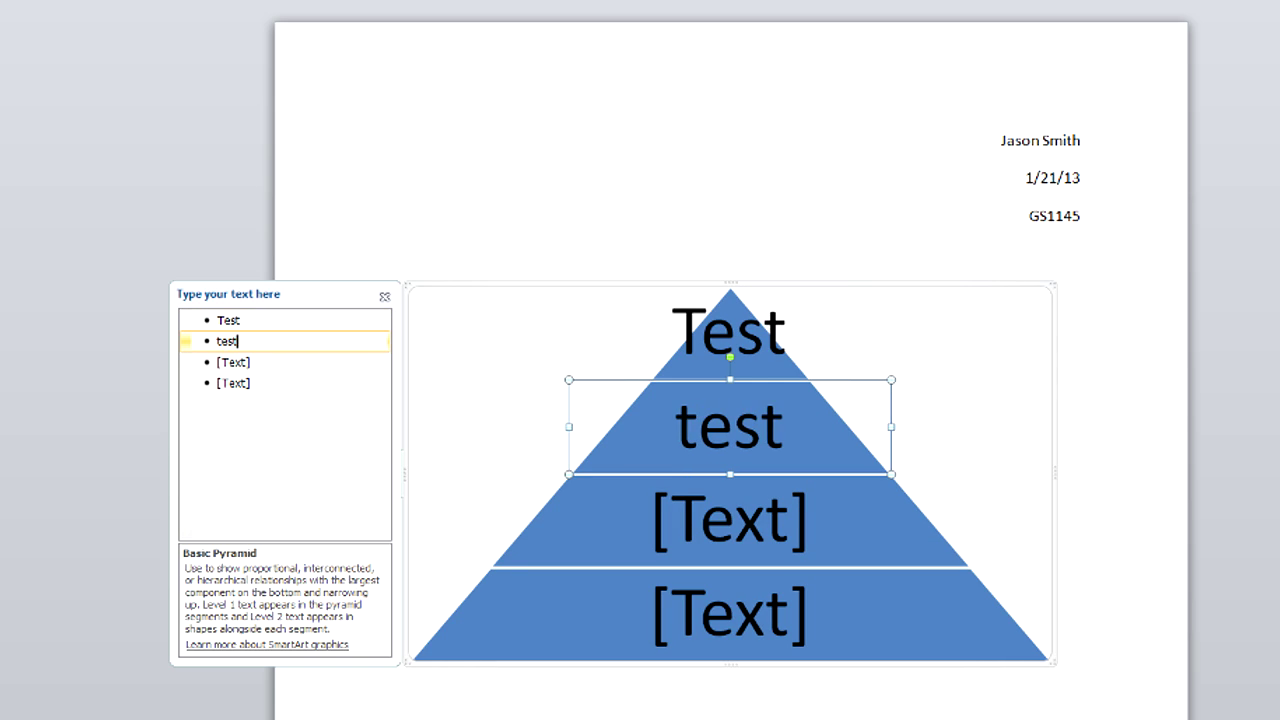
key("Return")
type("test")
key("Return")
type("test")
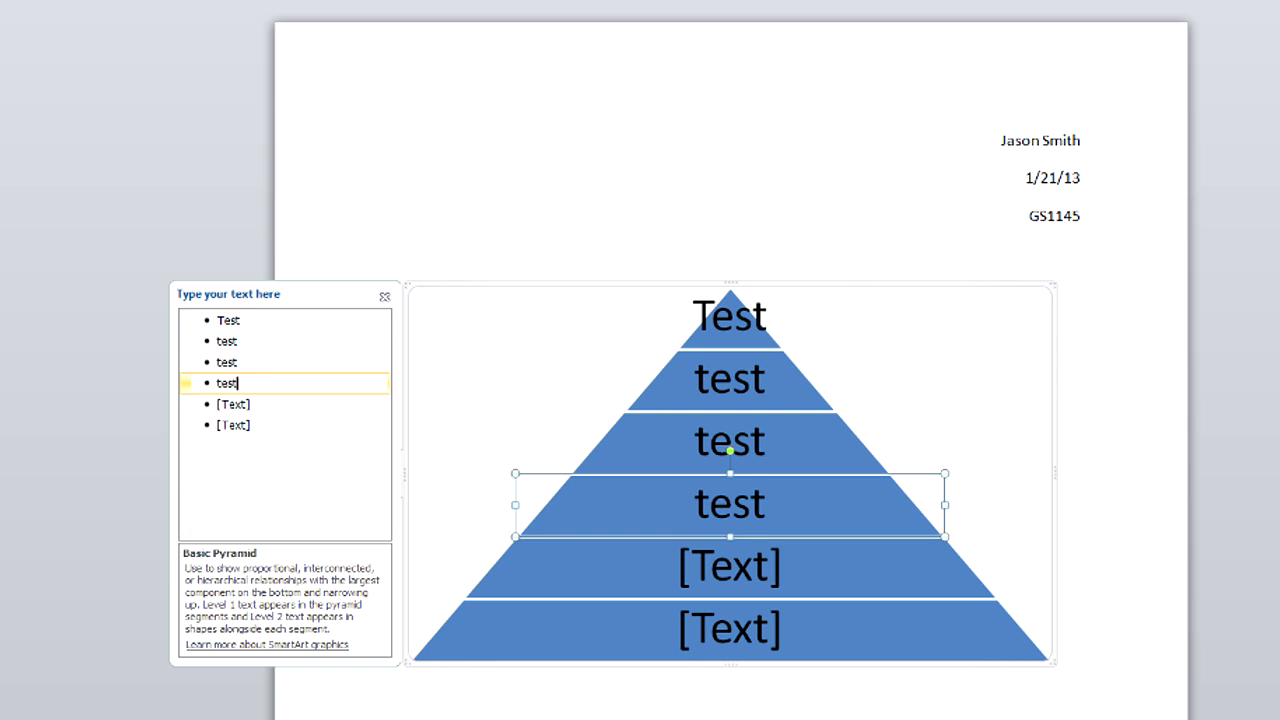
key("Return")
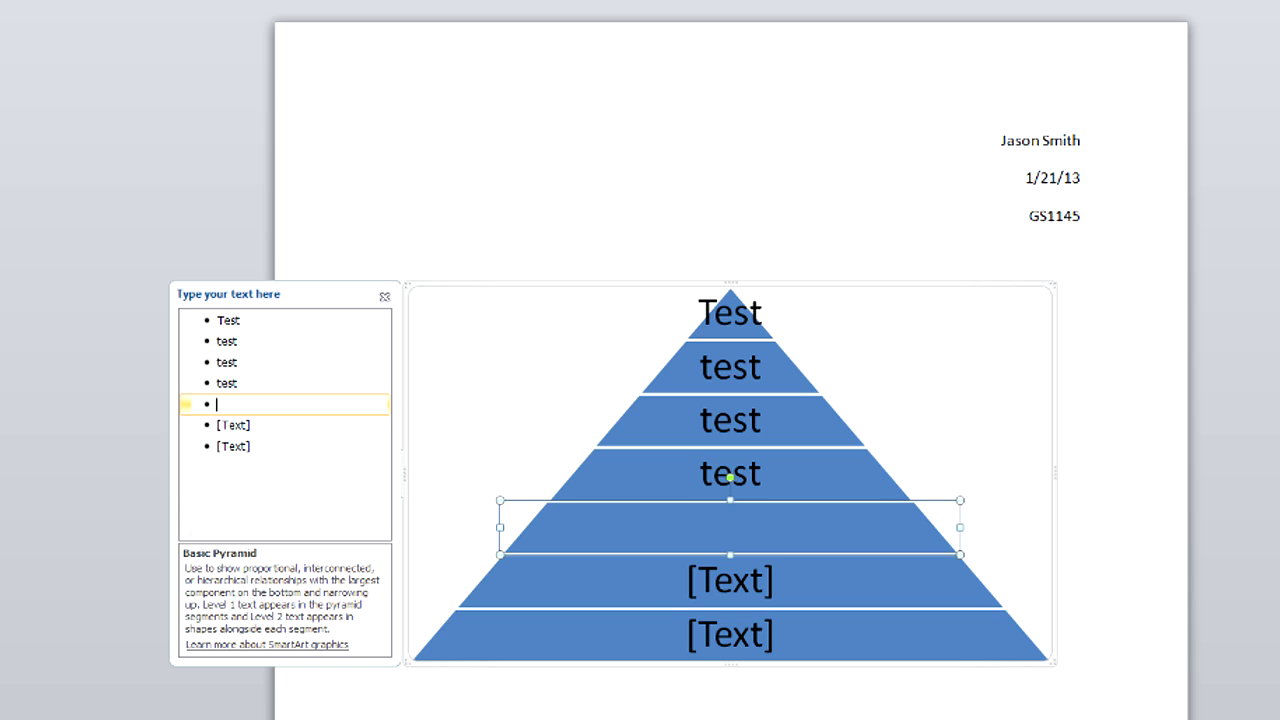
Label the top tier 5 and the second tier 12.
key("Up")
key("Up")
key("Up")
key("Up")
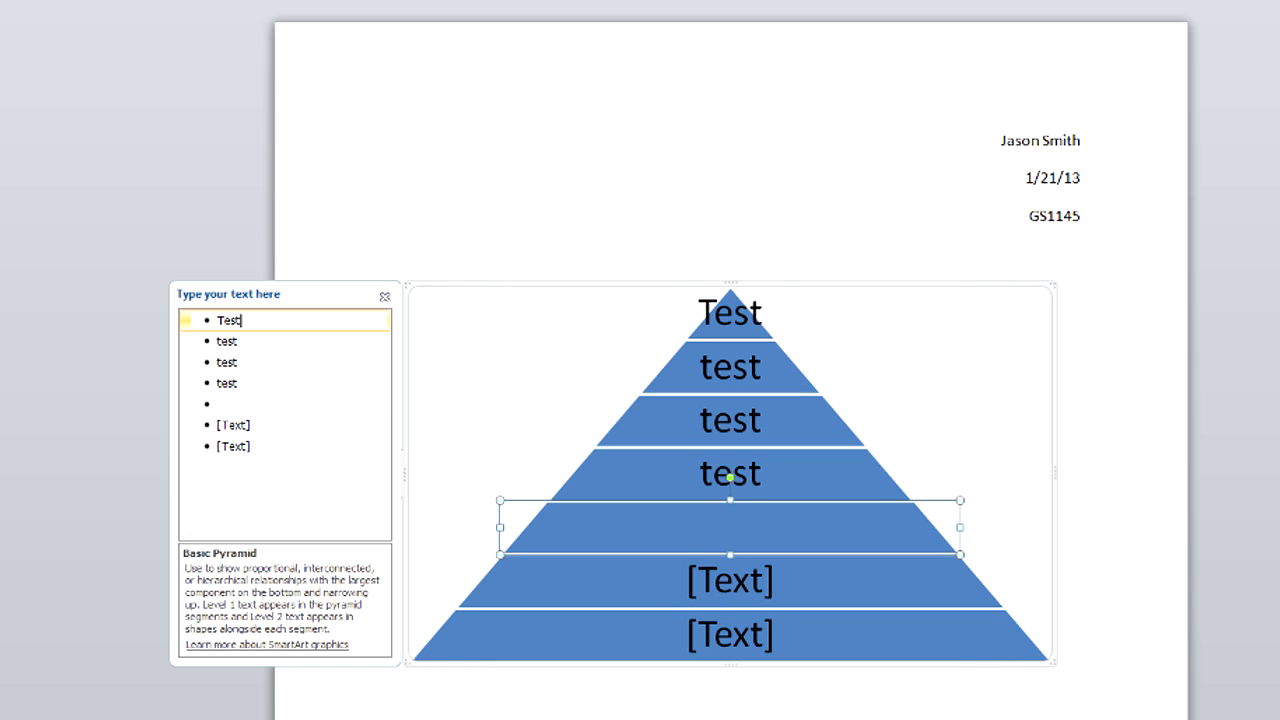
key("shift+End")
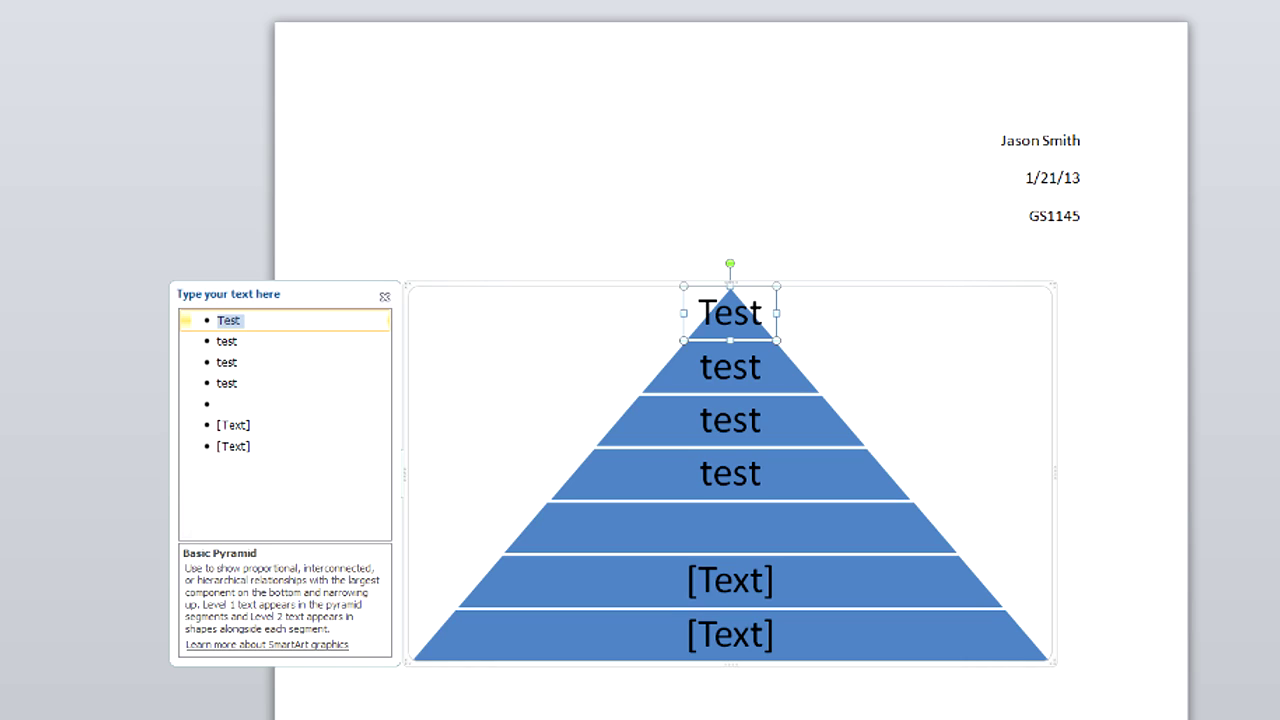
type("5")
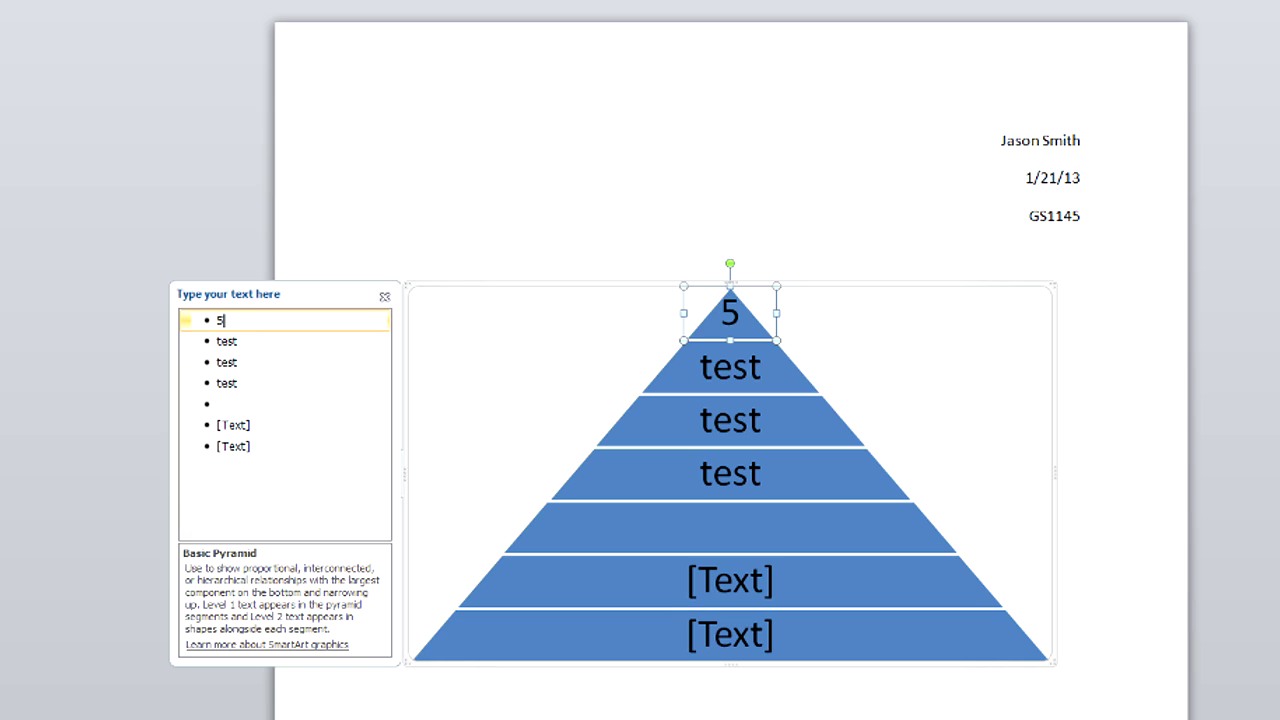
left_click(227, 341)
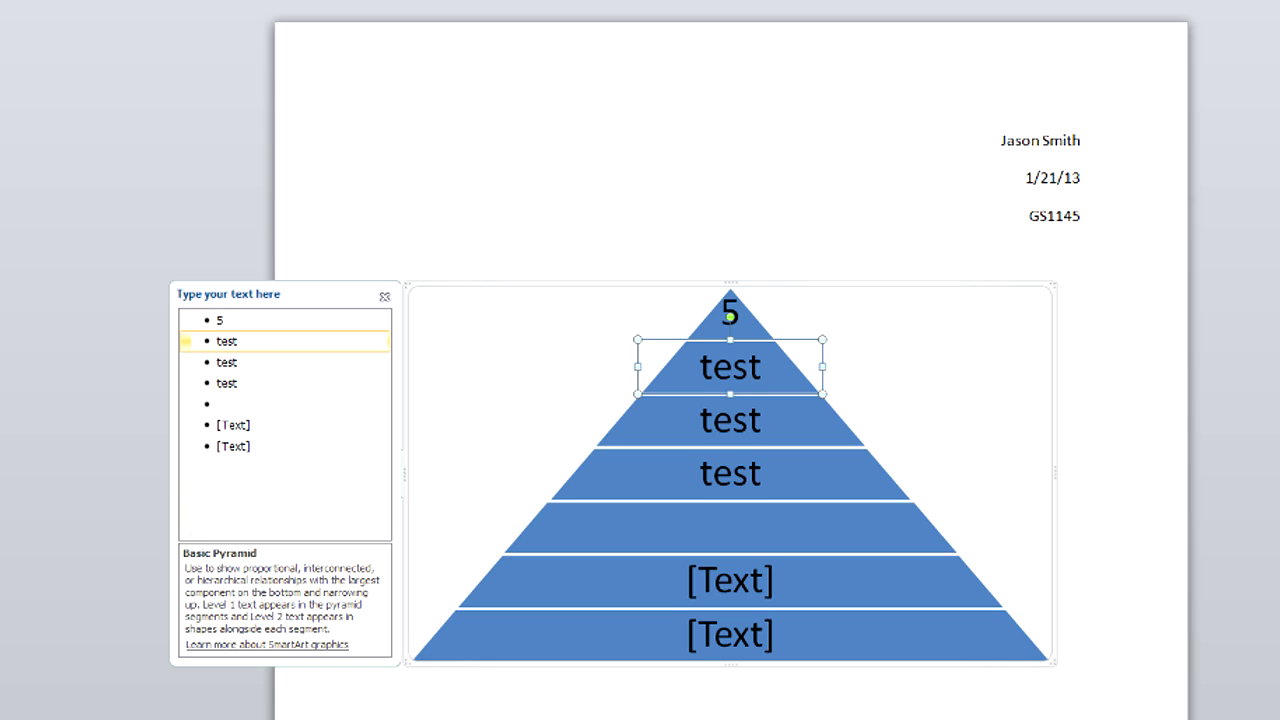
key("BackSpace")
key("BackSpace")
key("BackSpace")
key("BackSpace")
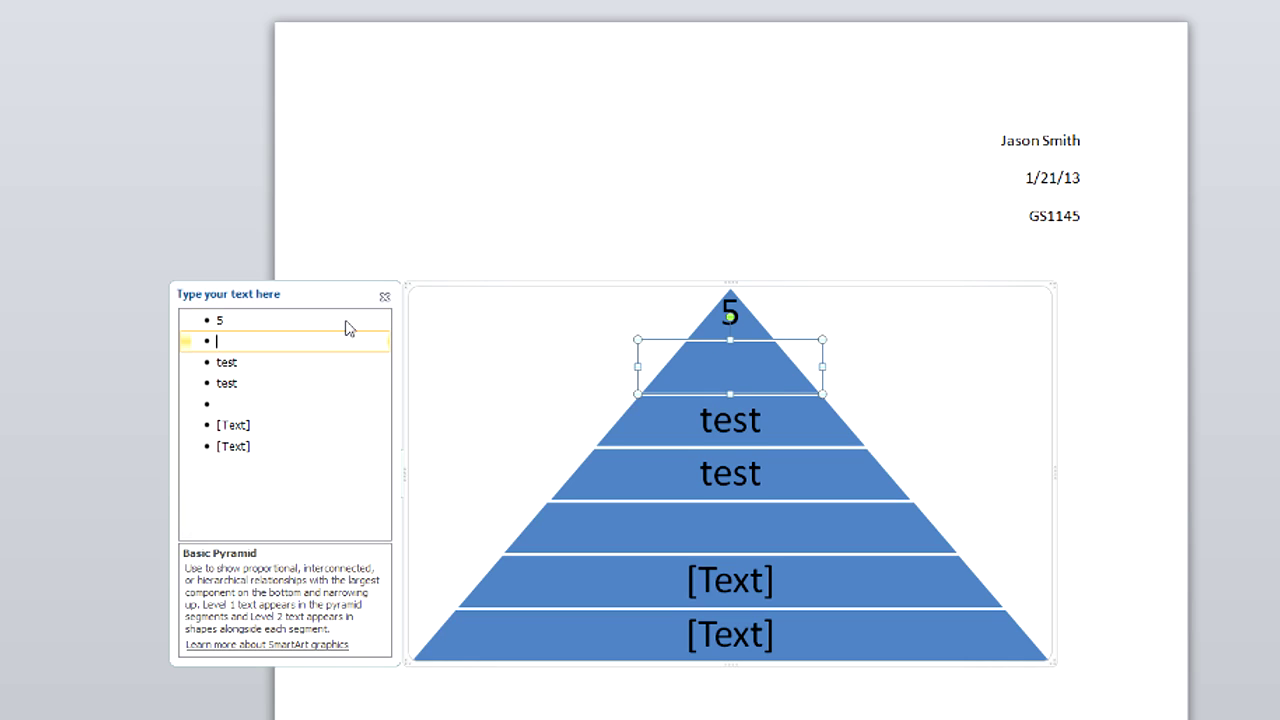
type("12")
Remove the extra empty placeholder tiers below 12.
key("Down")
key("BackSpace")
key("BackSpace")
key("BackSpace")
key("BackSpace")
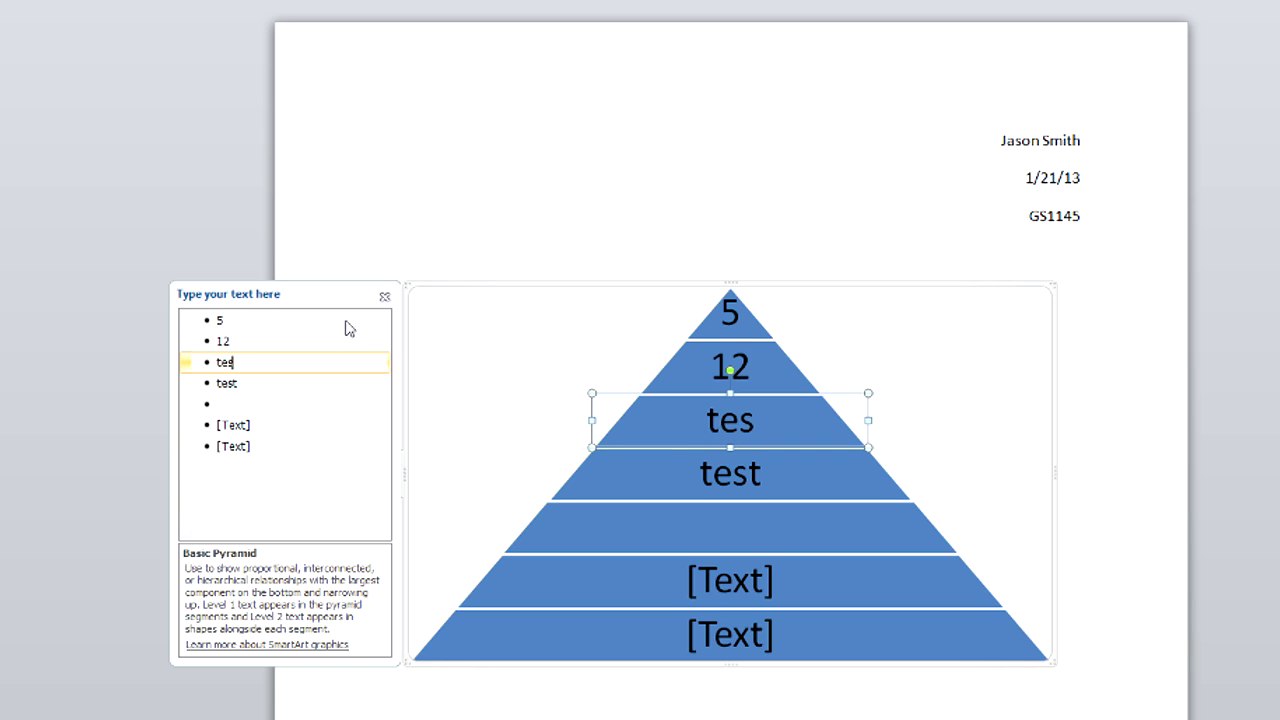
key("Delete")
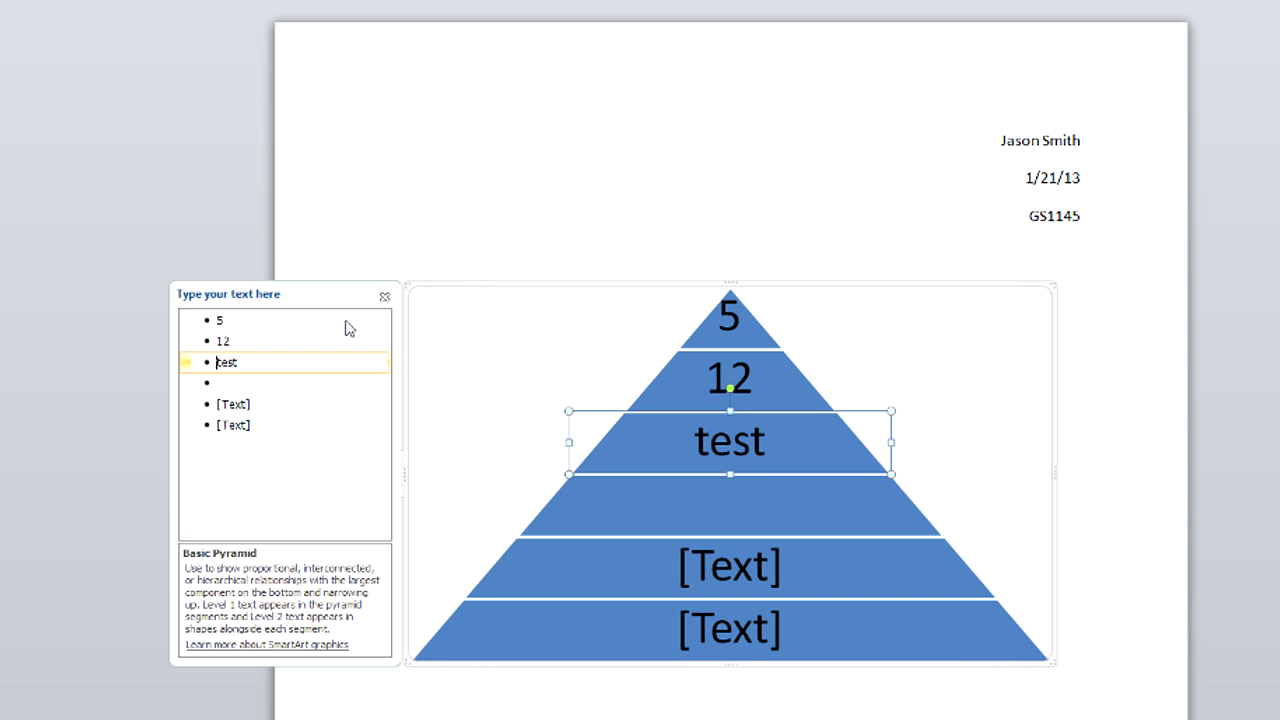
key("Down")
key("Delete")
key("Delete")
key("Up")
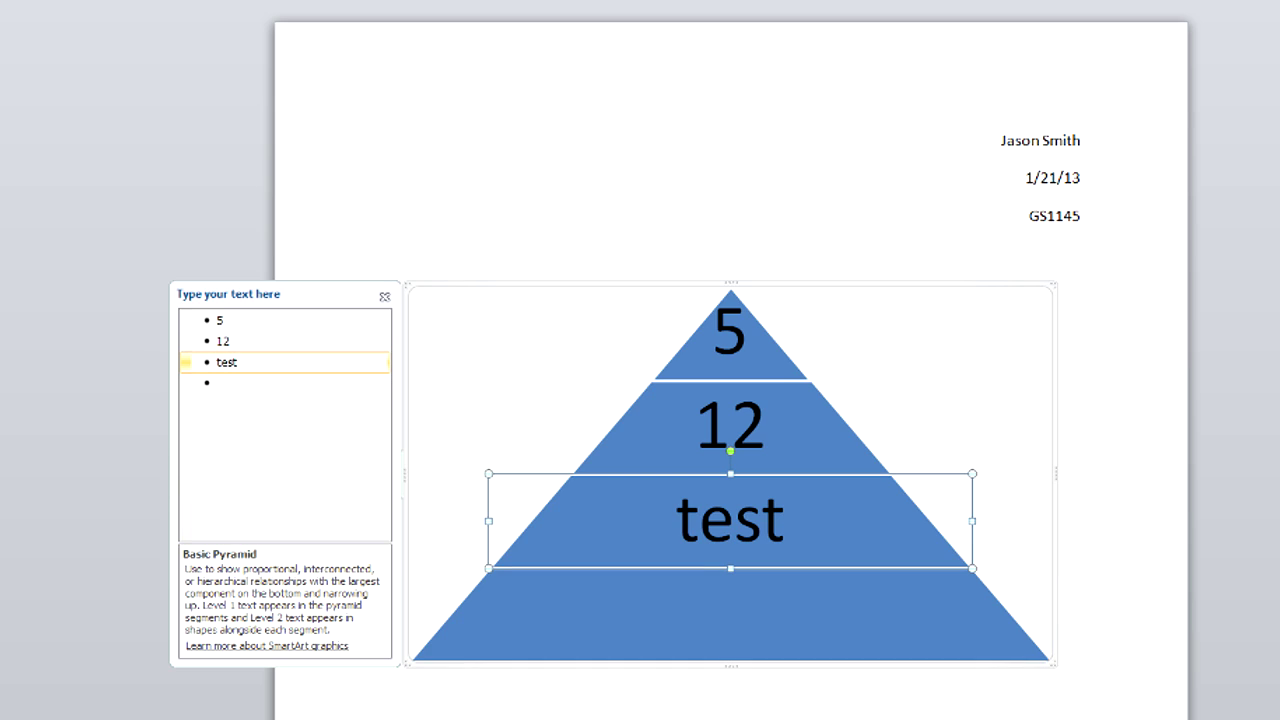
key("BackSpace")
key("BackSpace")
key("BackSpace")
key("BackSpace")
Enter the remaining tiers 17, 26, 45, 55 and 100.
type("17")
key("Return")
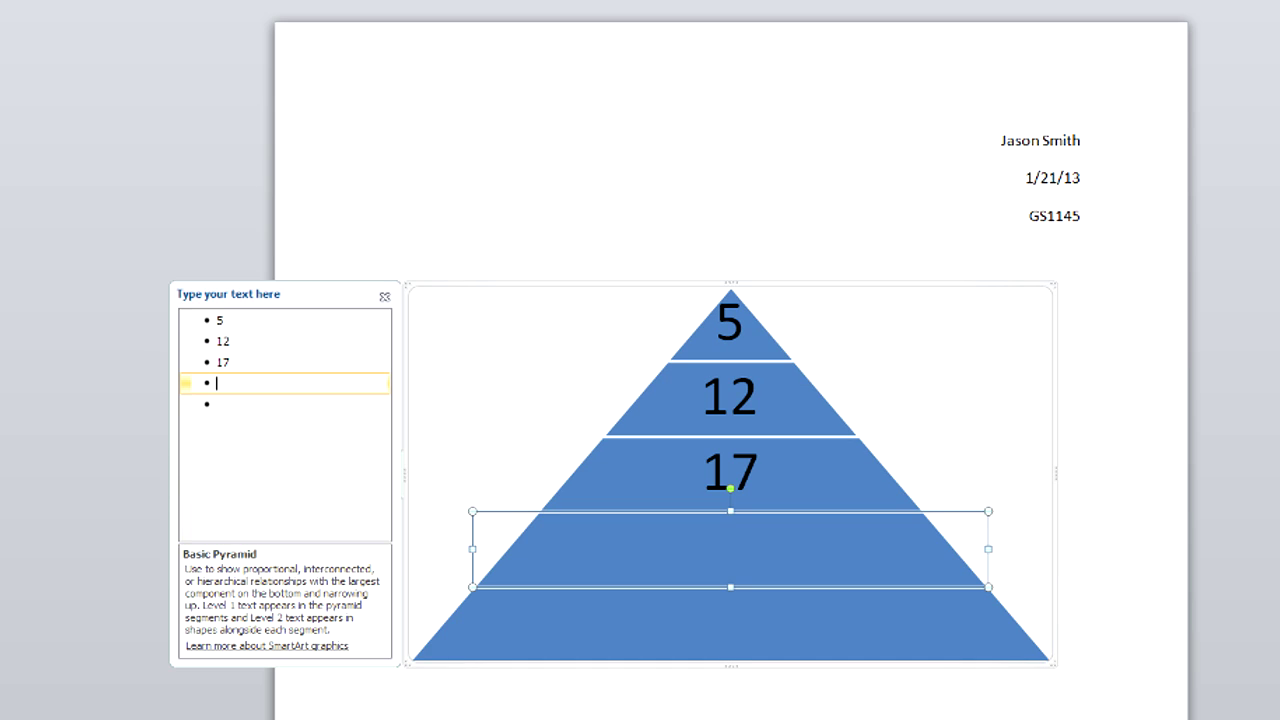
type("26")
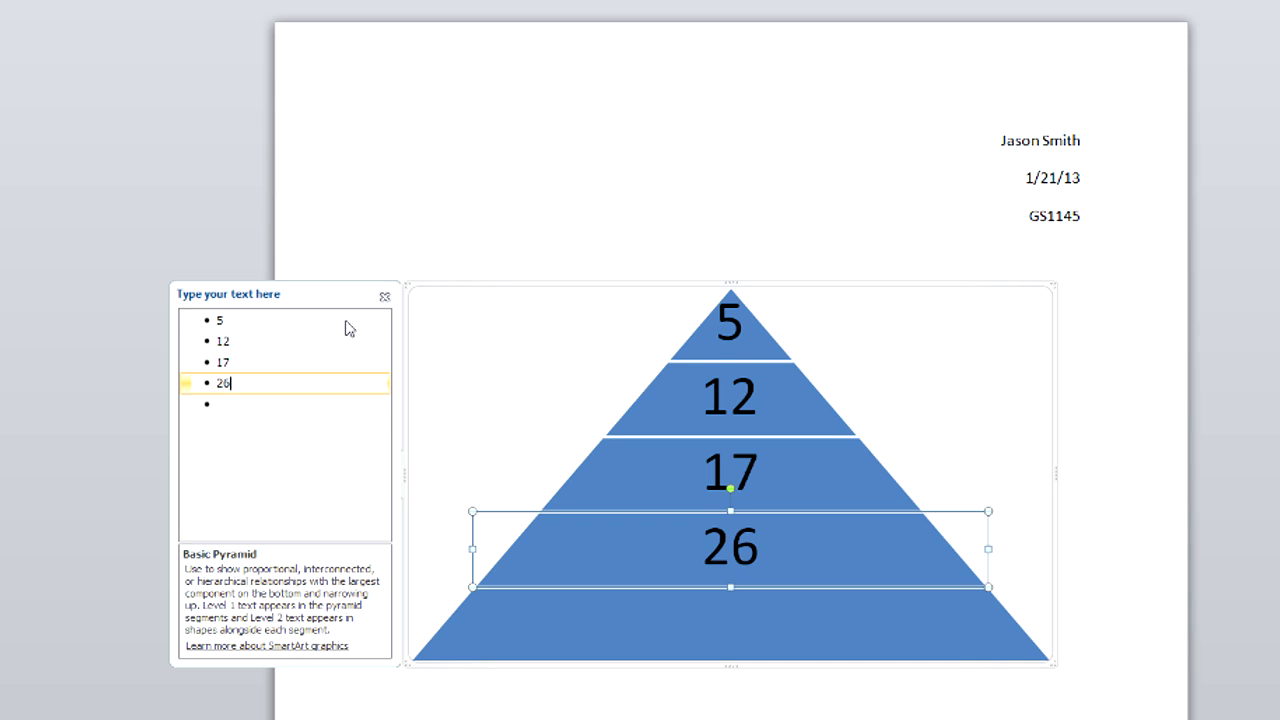
key("Return")
type("45")
key("Return")
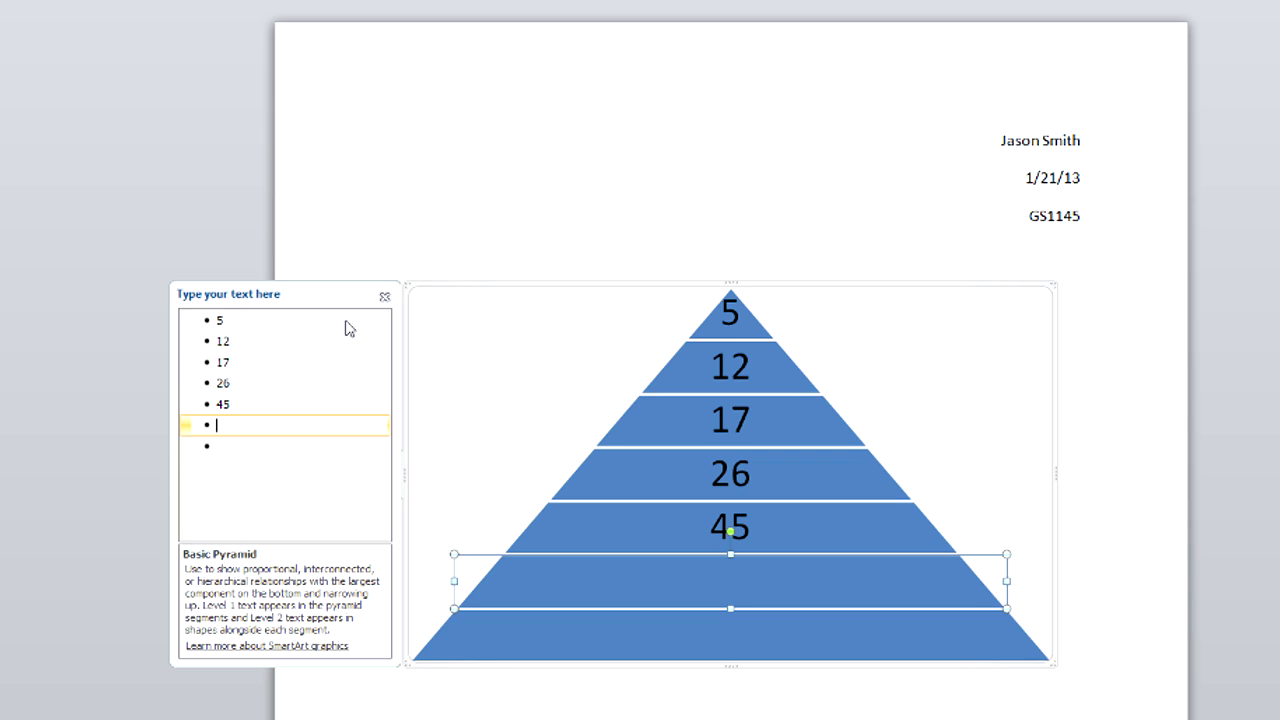
type("55")
key("Return")
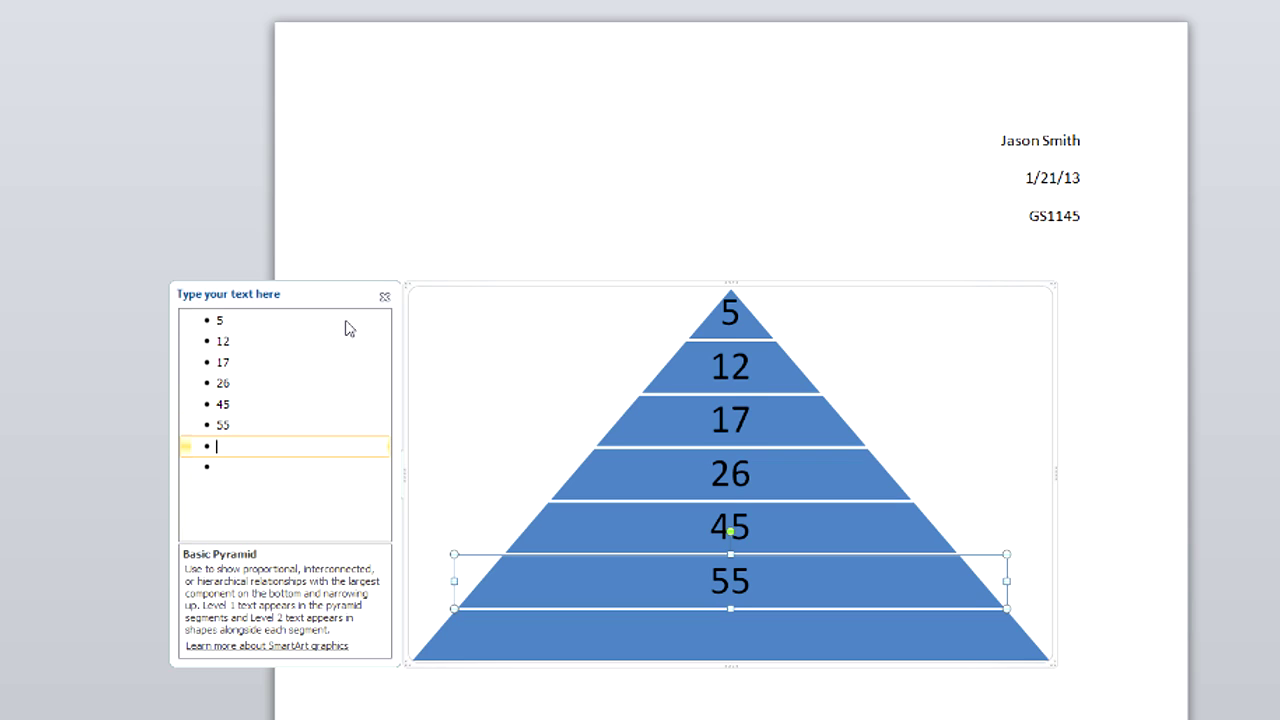
type("100")
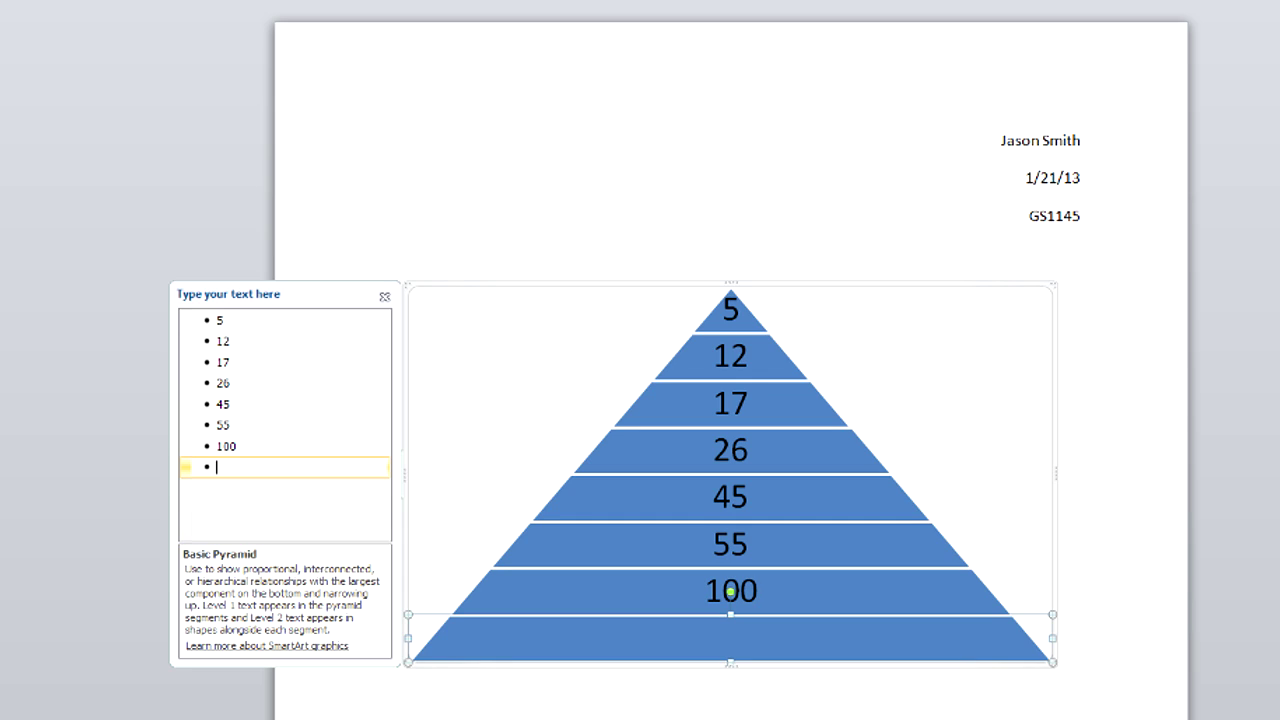
left_click(237, 446)
Delete the empty bottom tier, apply Colorful Range - Accent Colors 2 to 3 and the first Best Match style.
key("BackSpace")
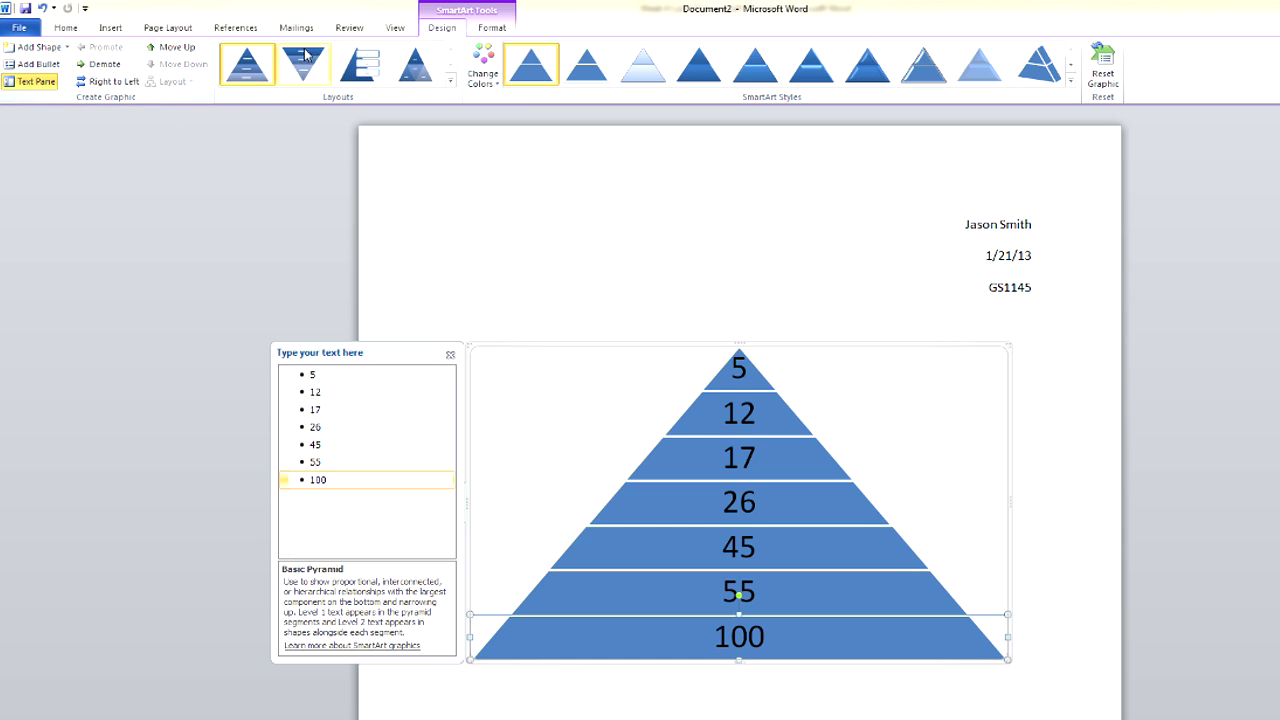
left_click(484, 75)
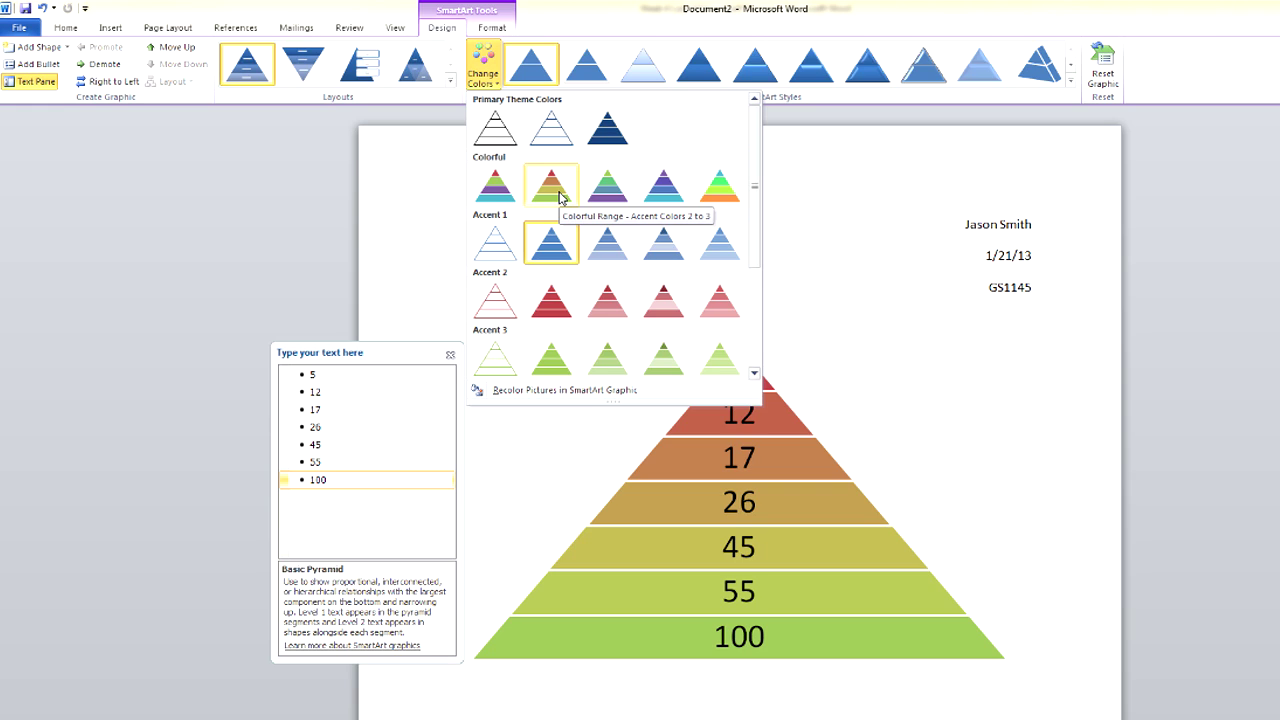
left_click(559, 196)
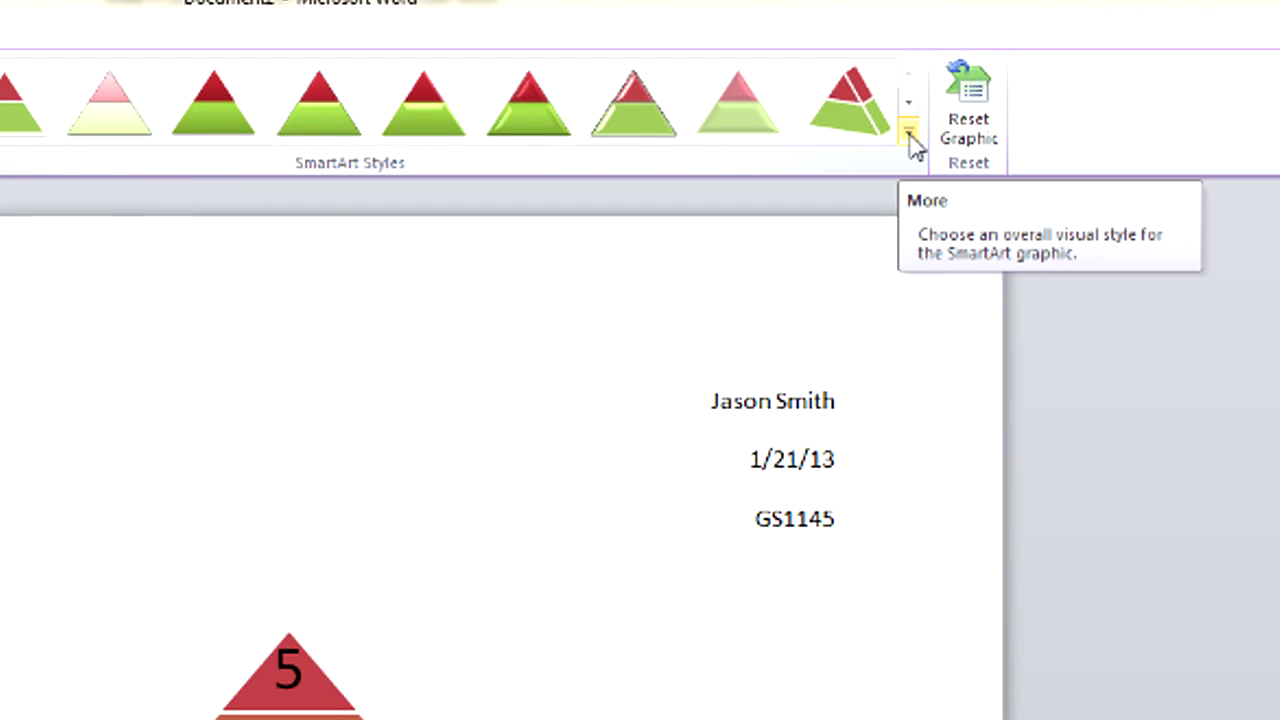
left_click(909, 133)
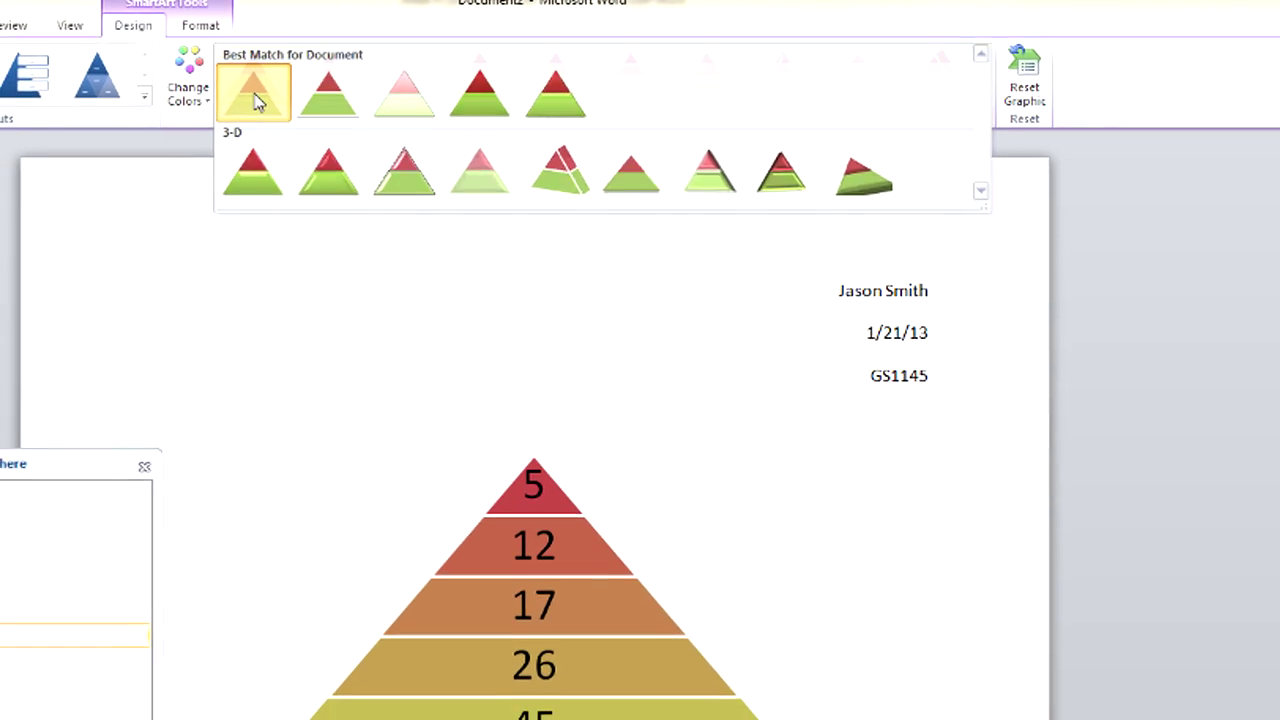
left_click(254, 92)
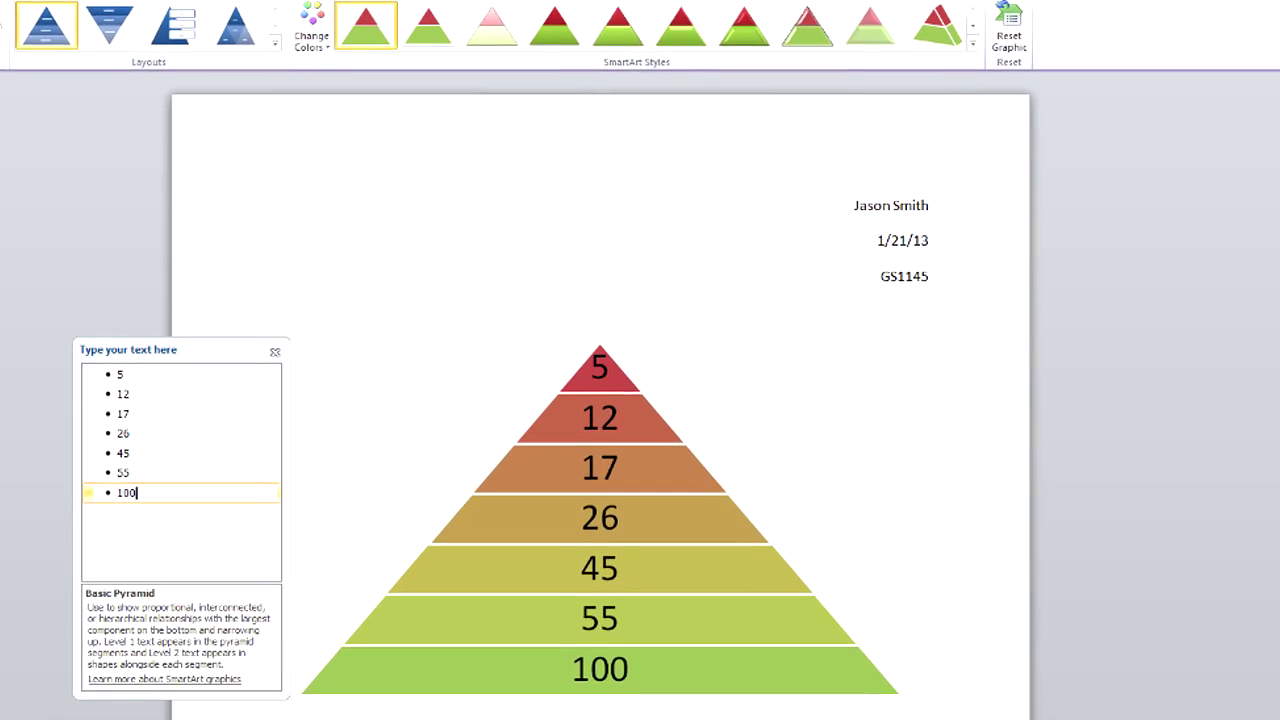
Format all pyramid labels in Aharoni 20 pt and give the tiers black outlines.
key("ctrl+a")
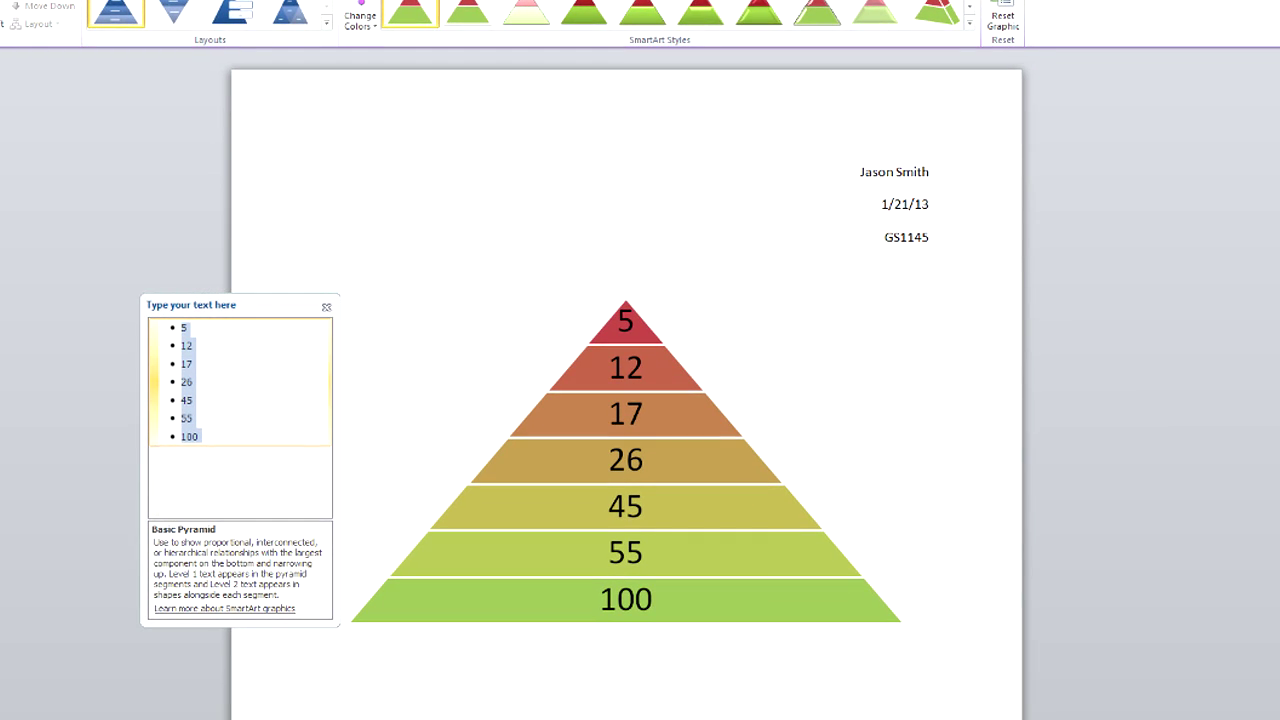
right_click(184, 342)
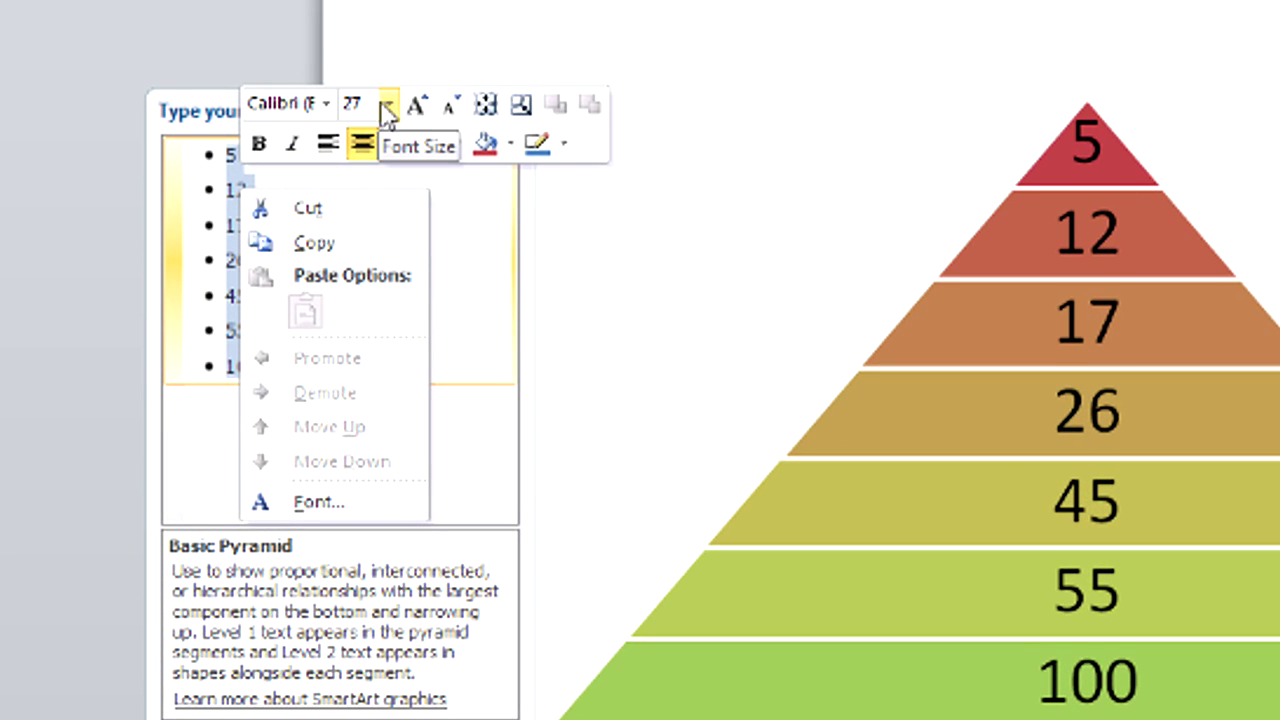
left_click(326, 104)
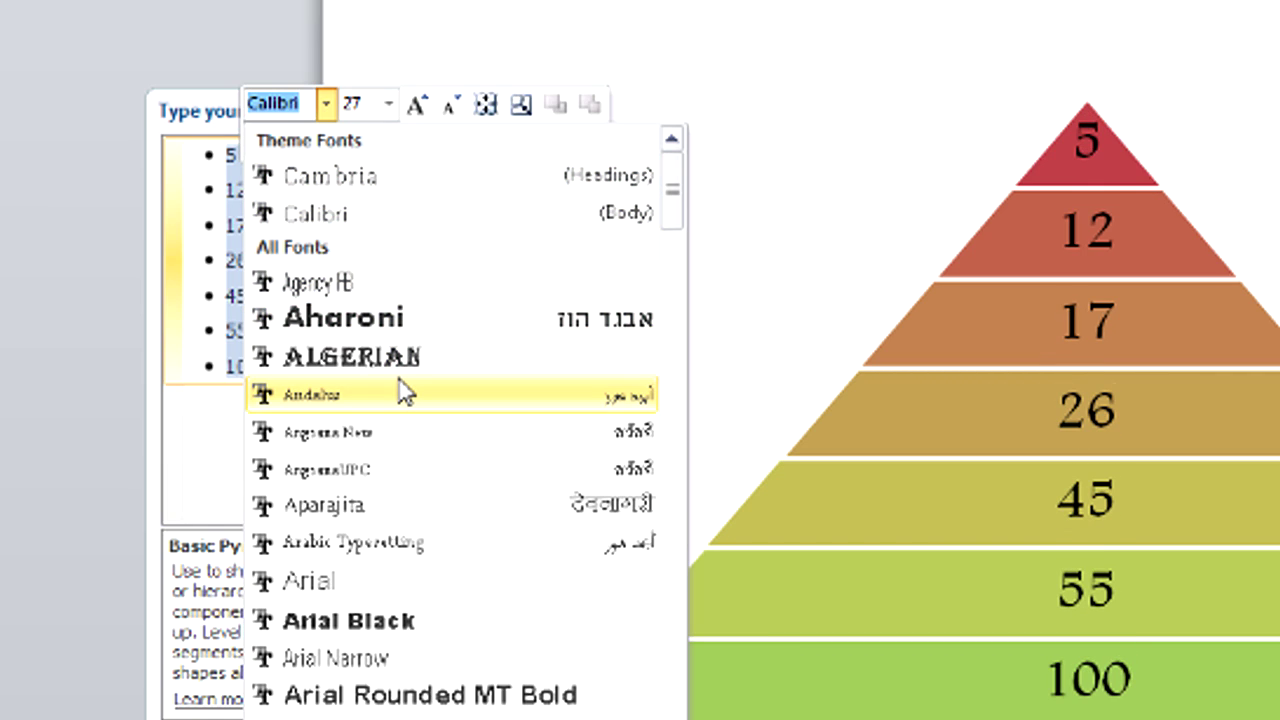
left_click(372, 325)
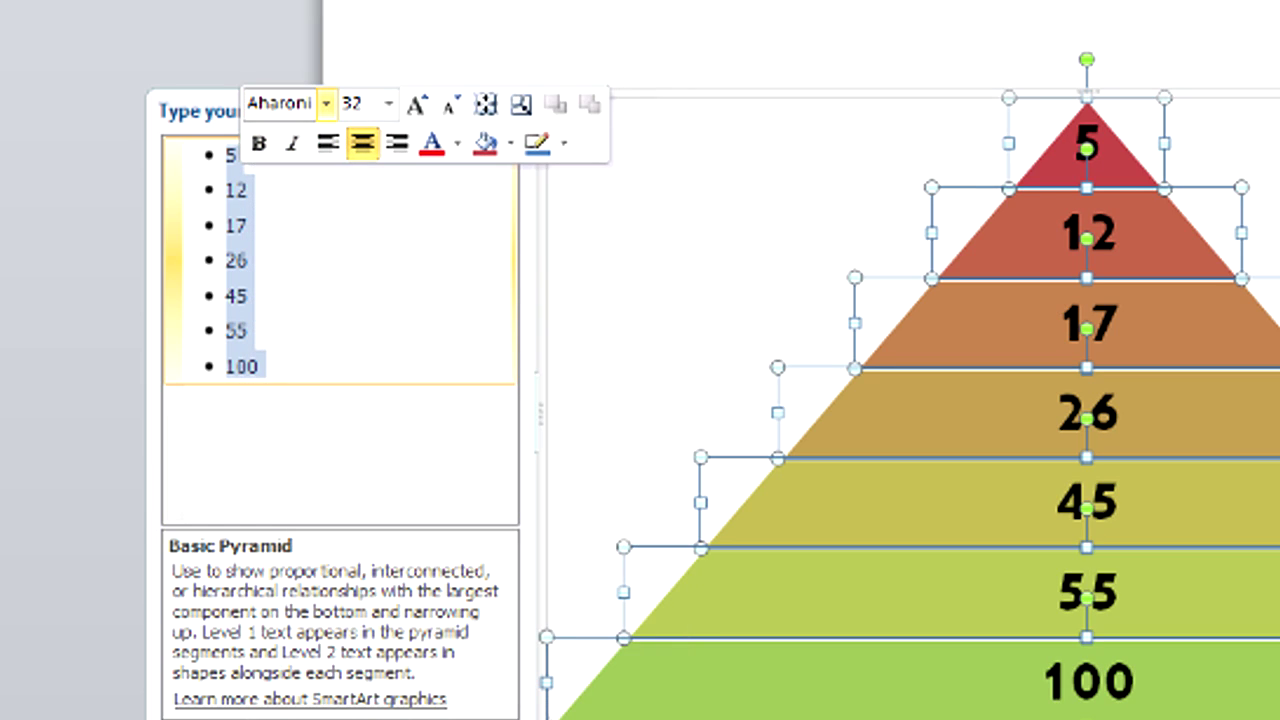
left_click(389, 106)
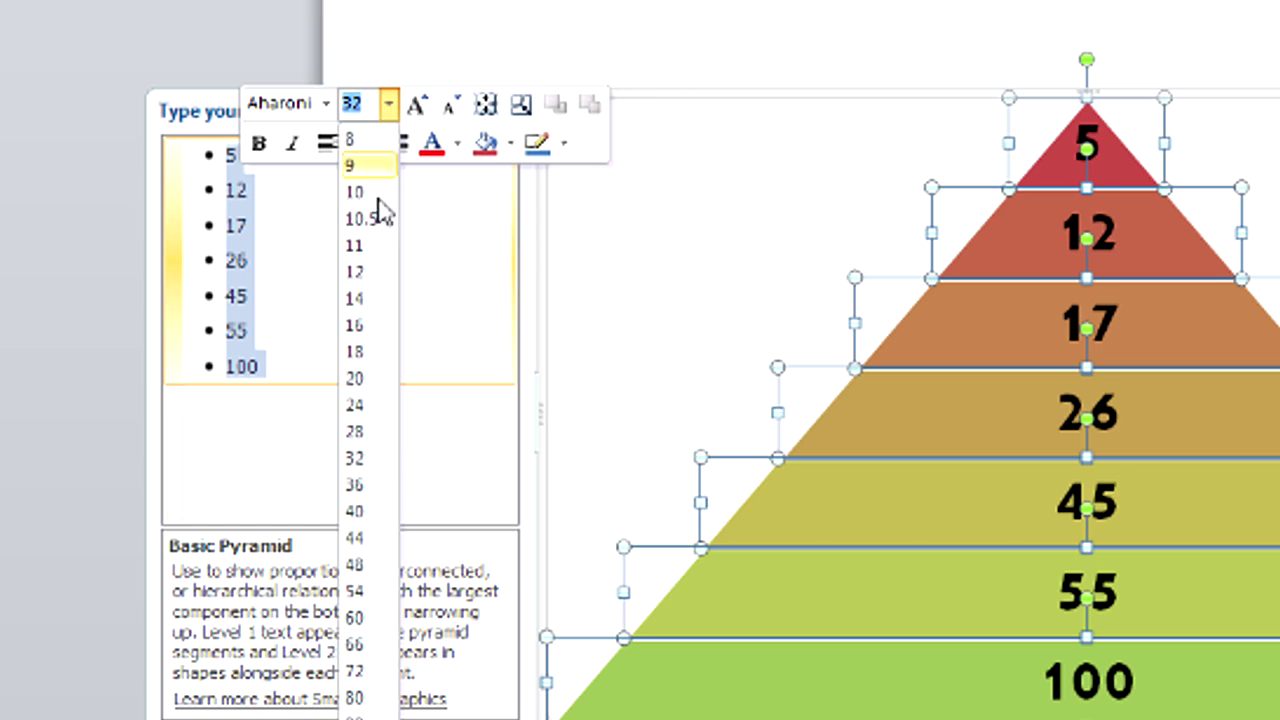
left_click(389, 381)
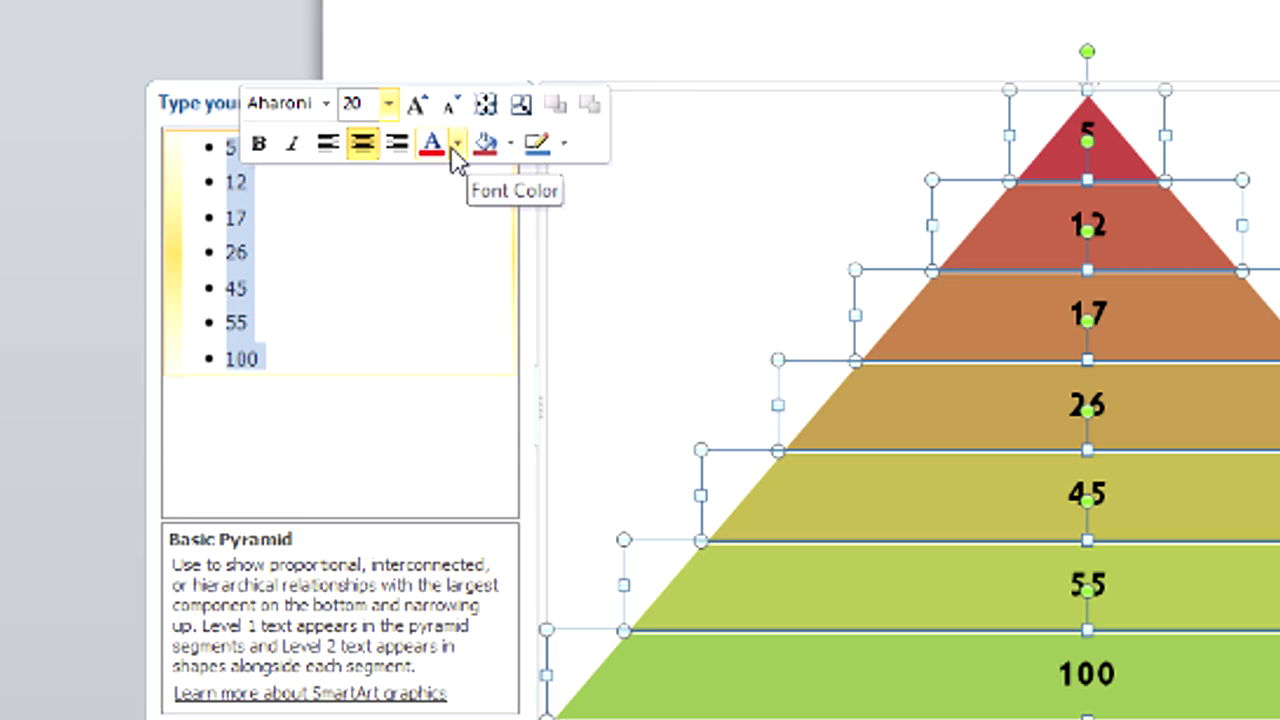
left_click(566, 145)
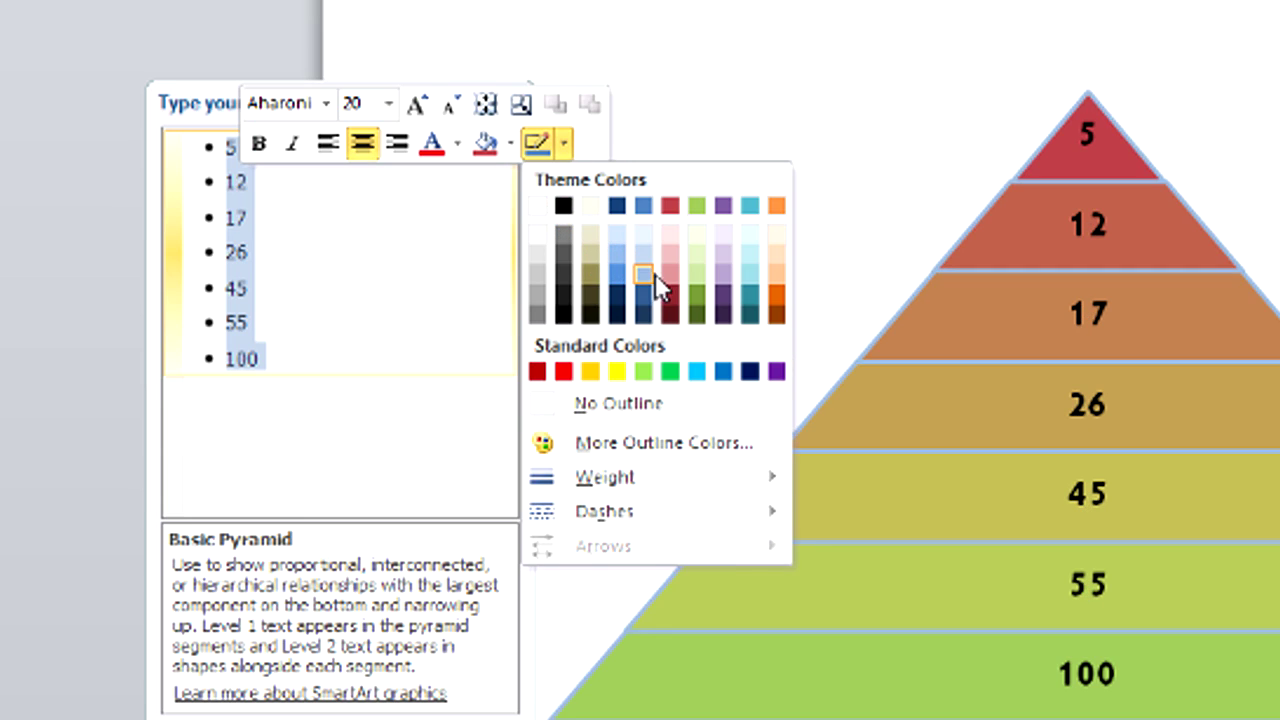
left_click(566, 210)
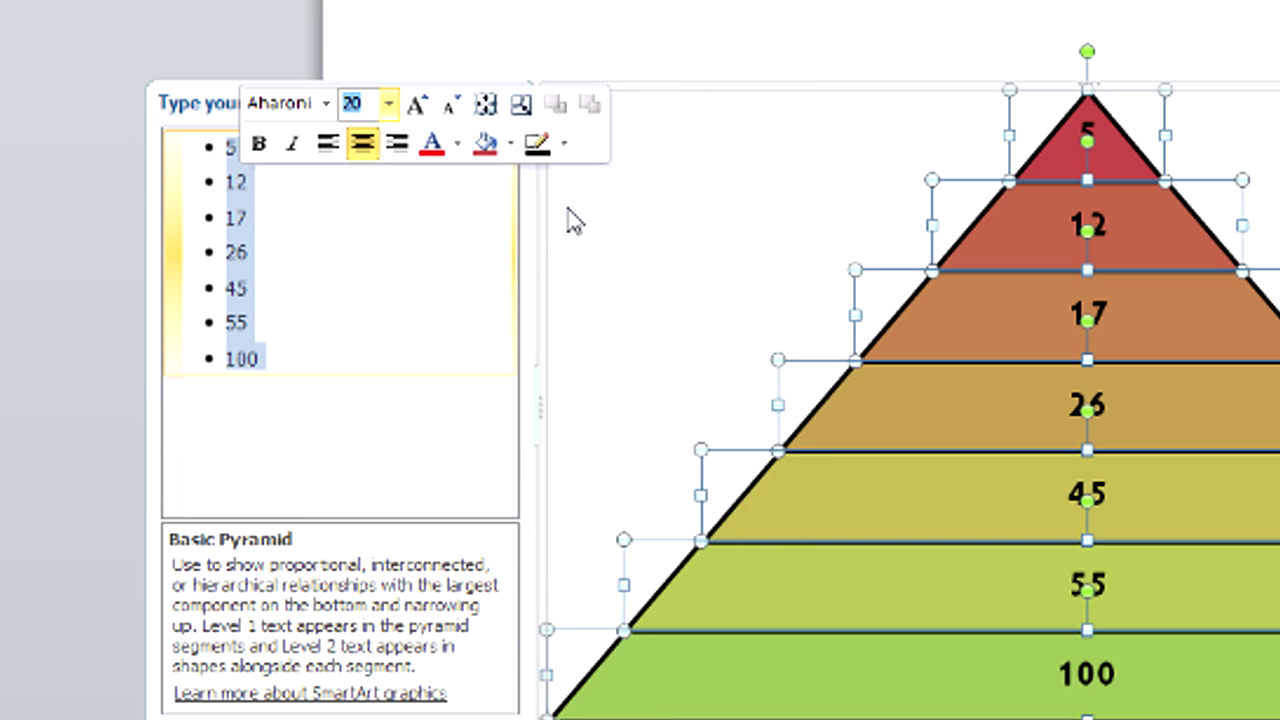
Apply the 3-D Sunset Scene SmartArt style and close the text pane.
left_click(249, 218)
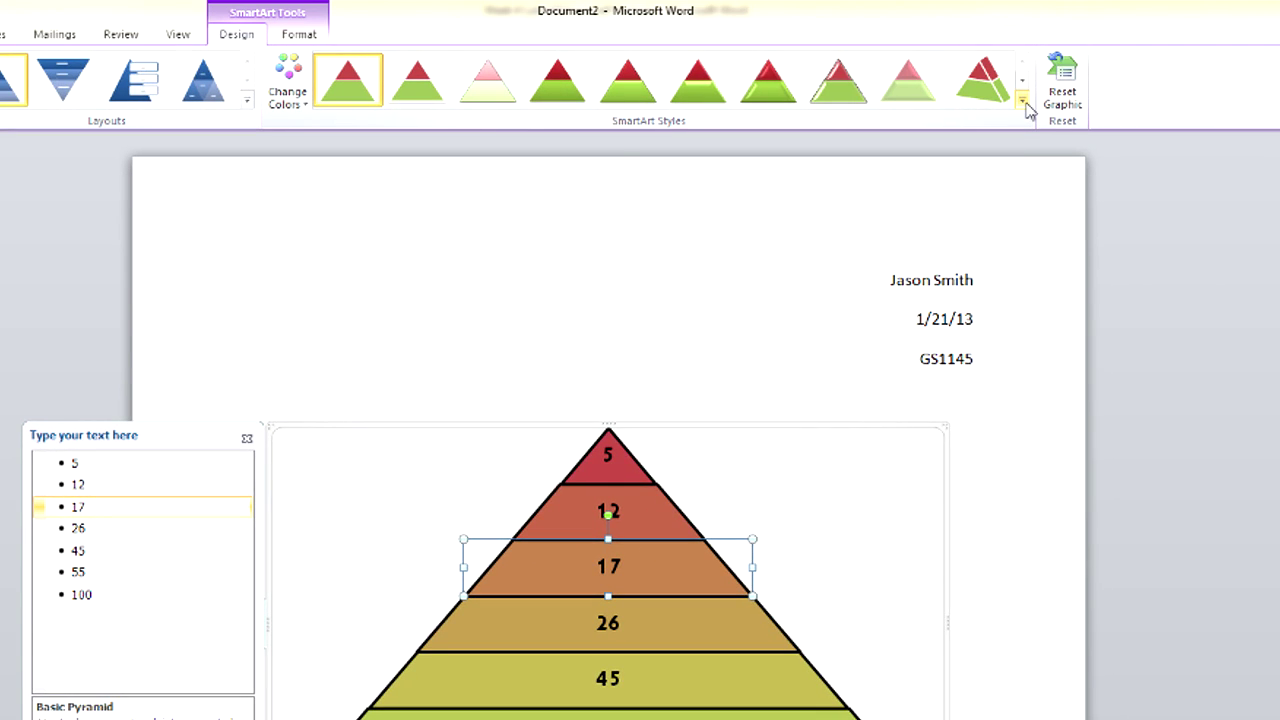
left_click(1022, 101)
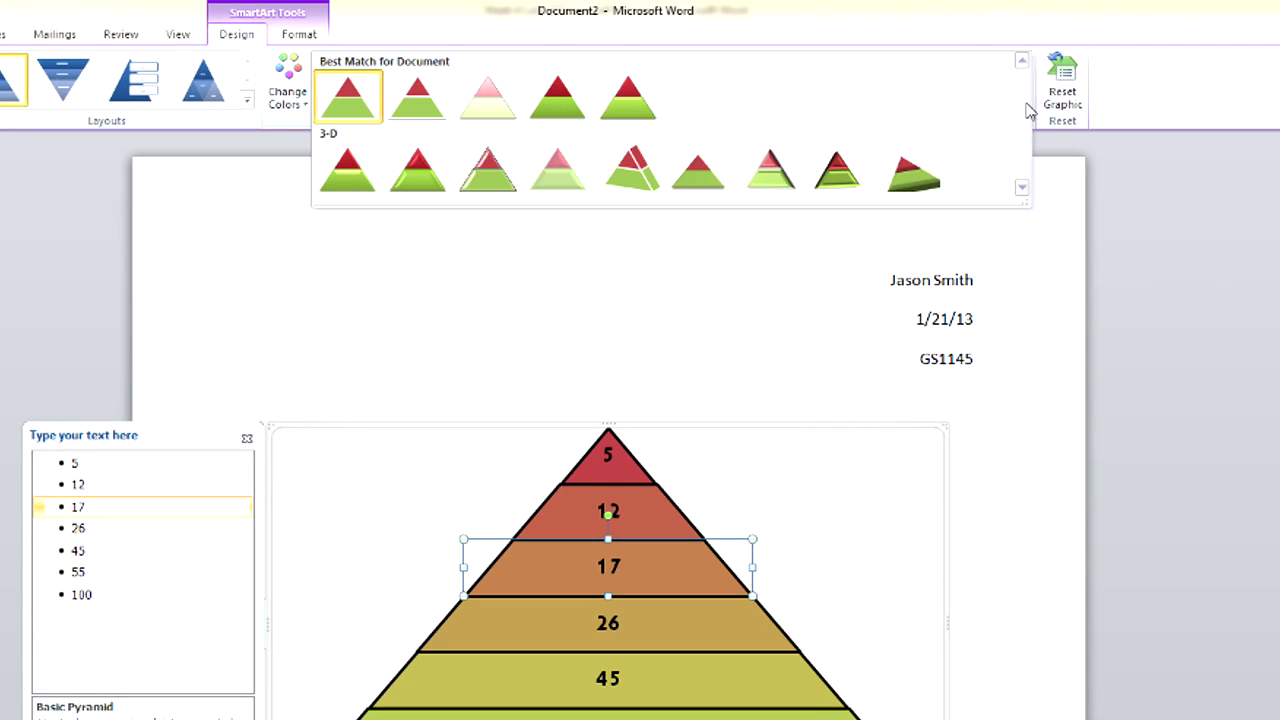
left_click(838, 175)
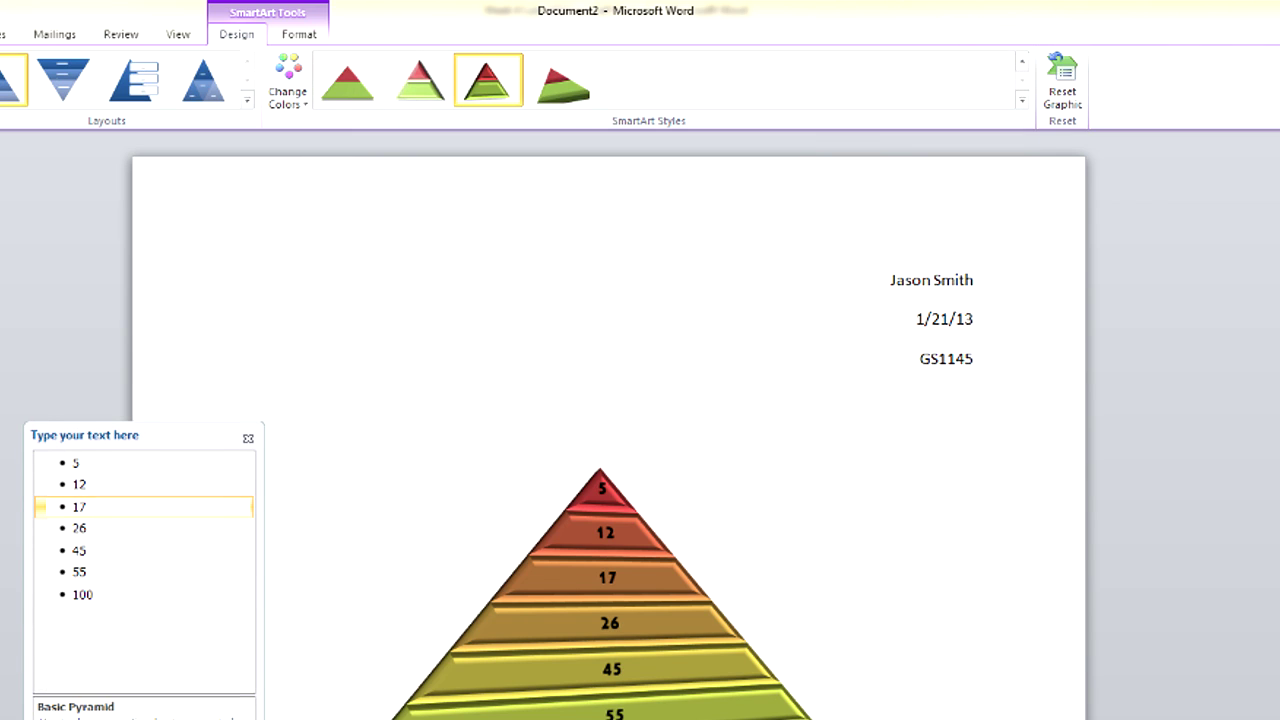
left_click(248, 438)
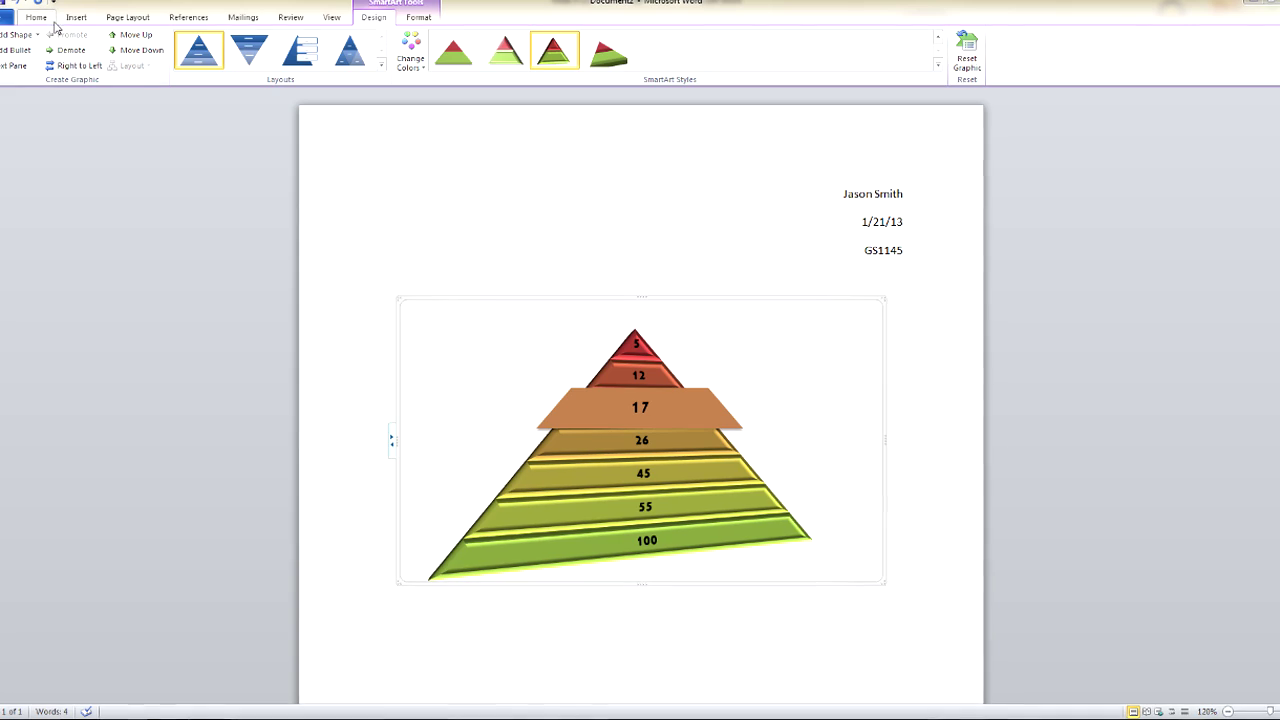
Type the caption 'Simiple and easy' on the centred line below the pyramid.
left_click(42, 19)
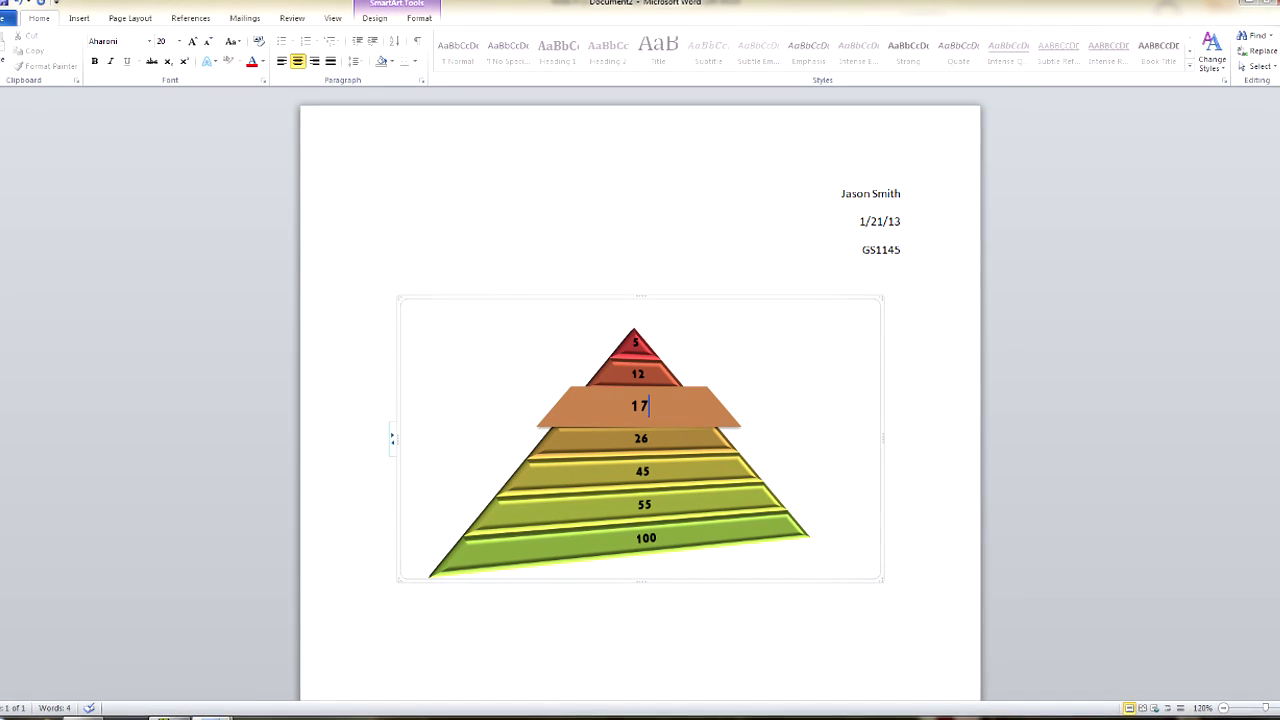
left_click(648, 405)
left_click(877, 573)
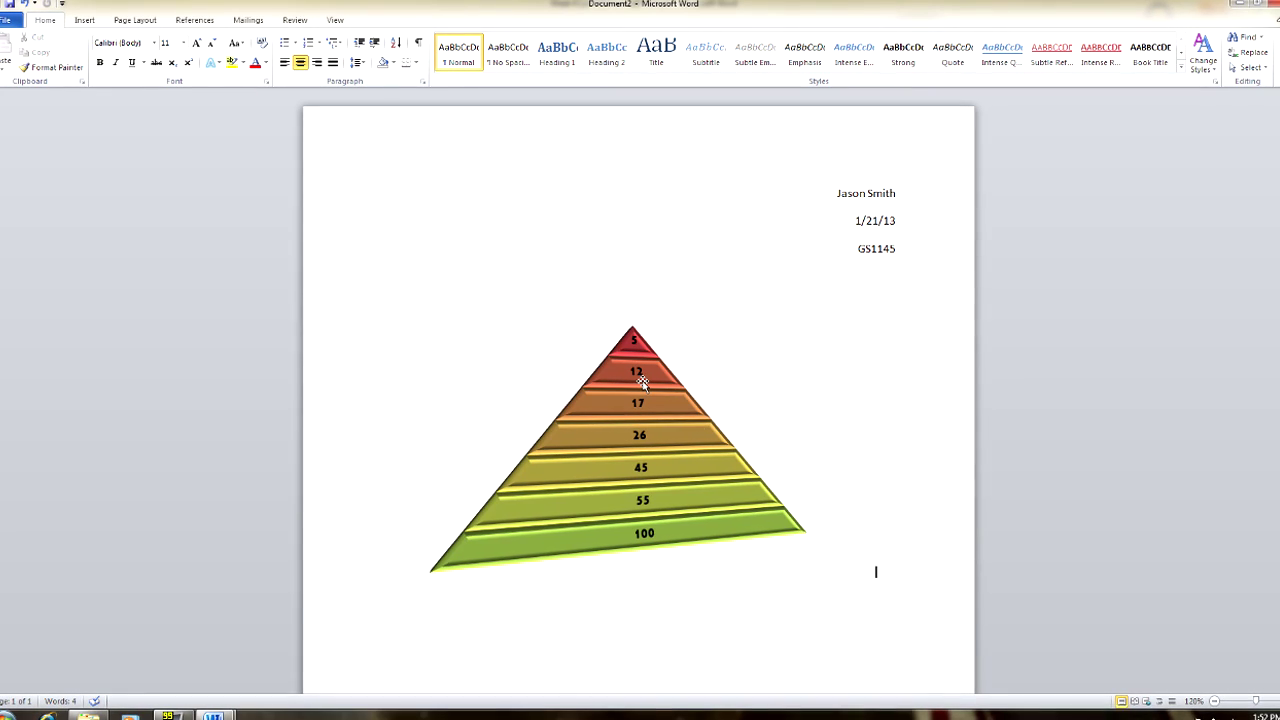
type("Simiple a")
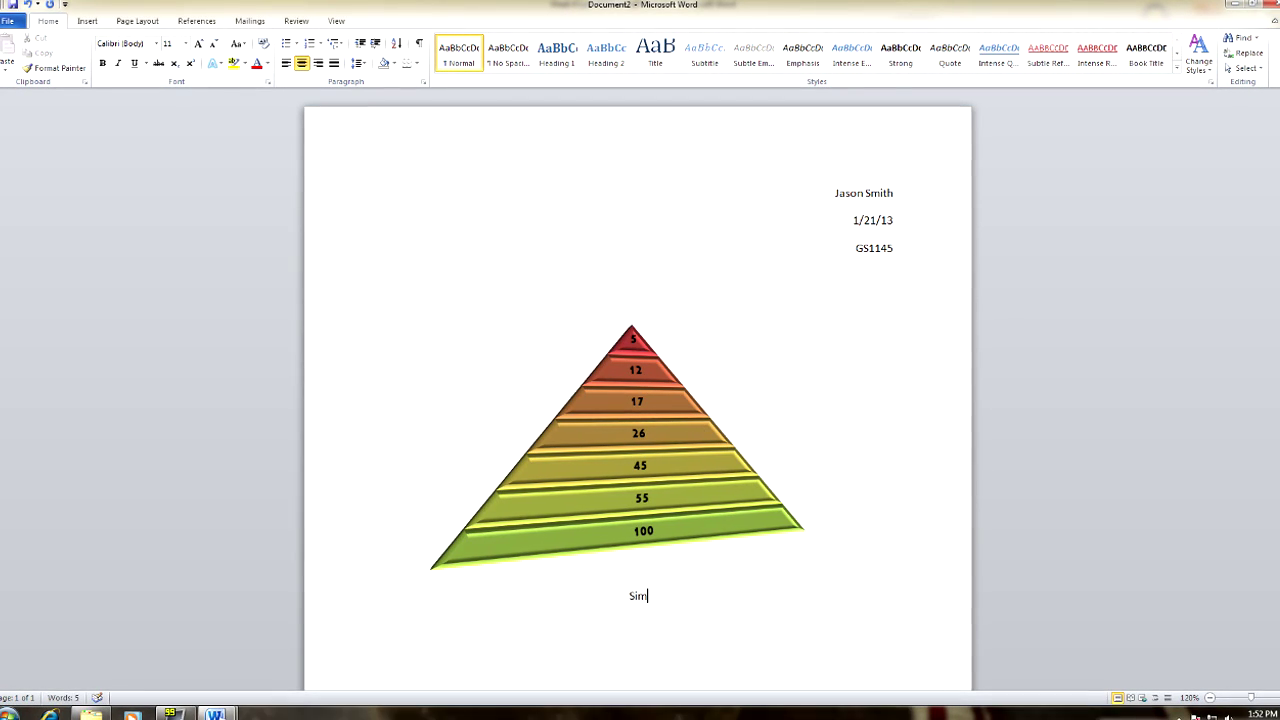
type("nd easy")
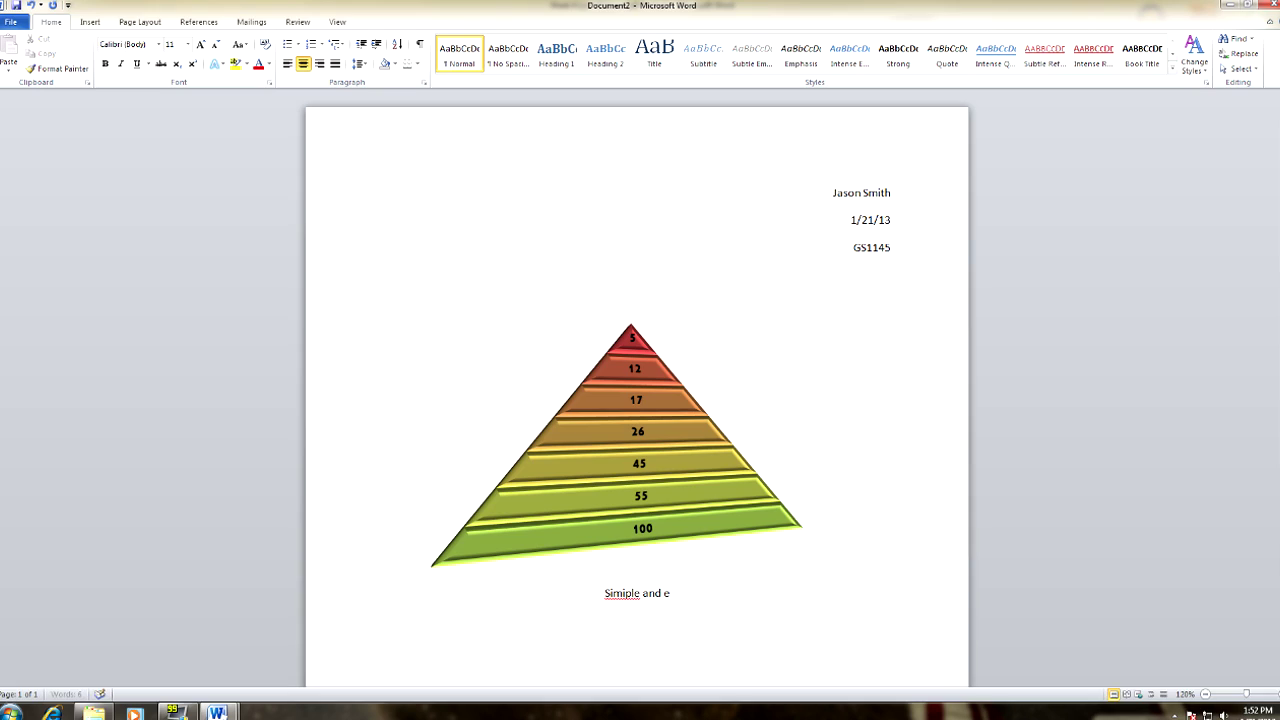